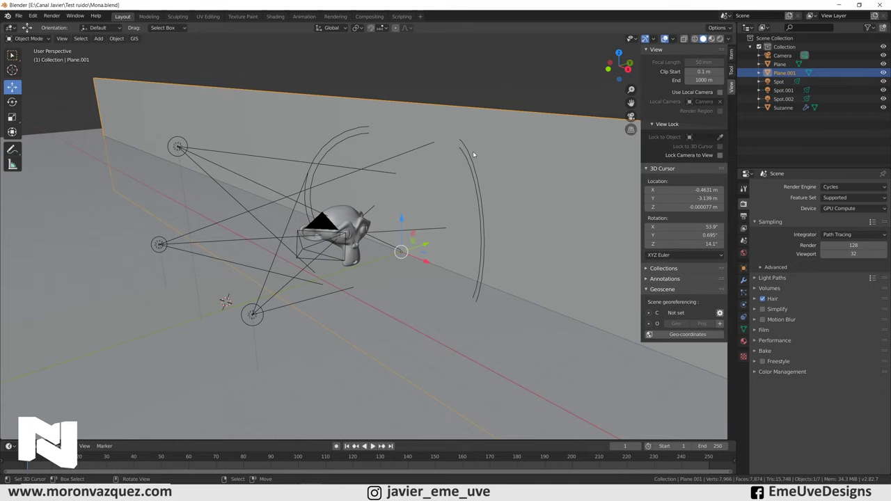
Orbit the viewport to see Suzanne, the camera and the three spotlights from a new angle
middle_click_drag(517, 153, 412, 213)
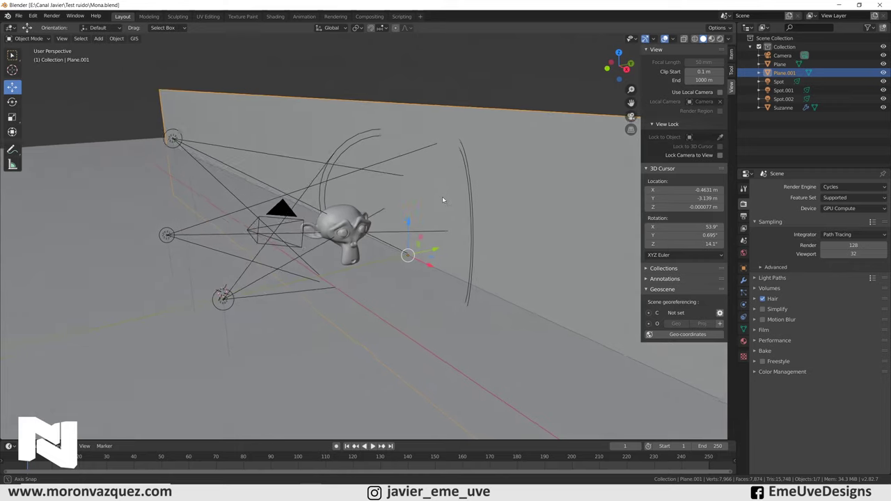
right_click(412, 213)
middle_click_drag(412, 214, 458, 189)
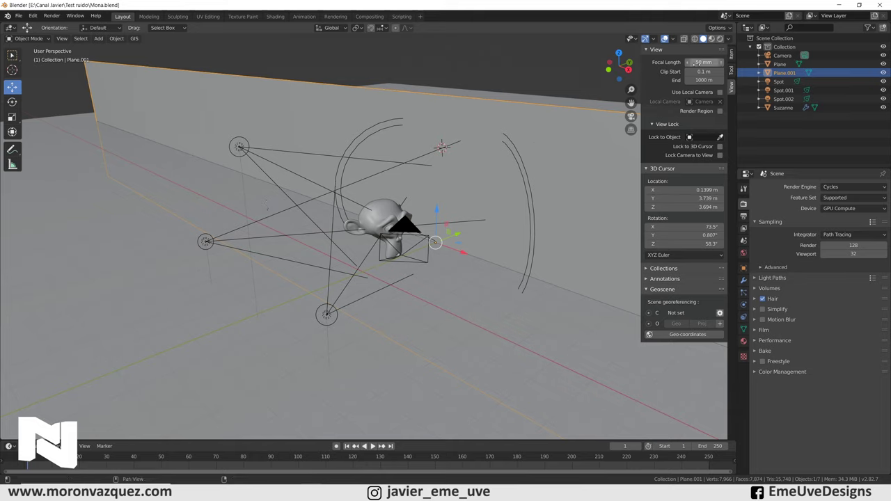
Switch to Rendered shading for a live Cycles preview, then orbit and zoom toward Suzanne
left_click(721, 40)
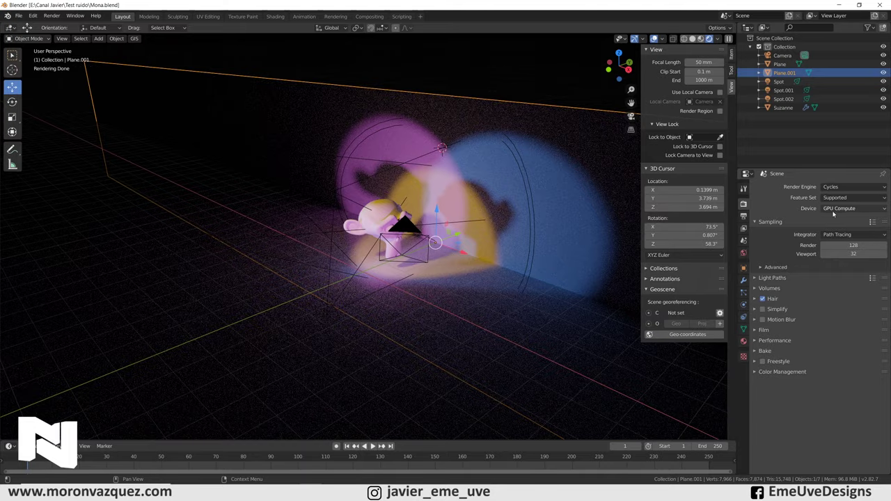
middle_click_drag(435, 244, 424, 263)
scroll(425, 263, "up", 3)
scroll(425, 264, "up", 3)
scroll(425, 263, "down", 3)
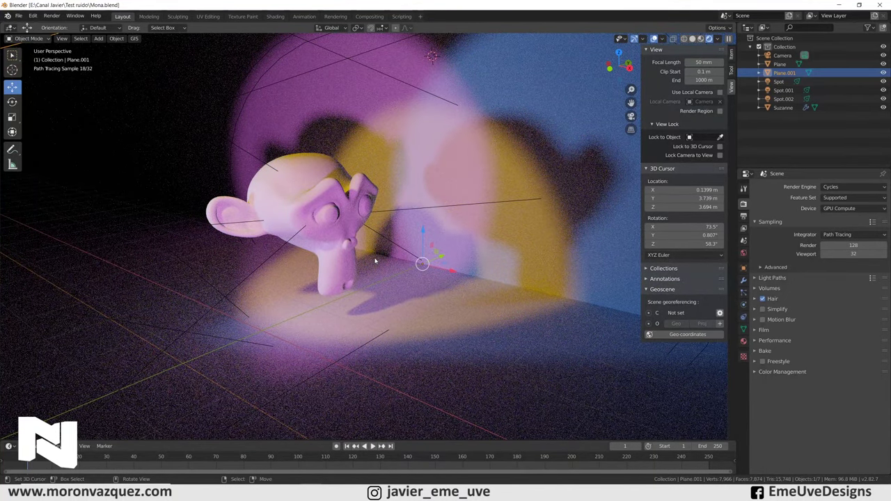
key("KP_0")
Zoom in and pan so the camera frame is centred in the rendered camera view
scroll(375, 261, "up", 1)
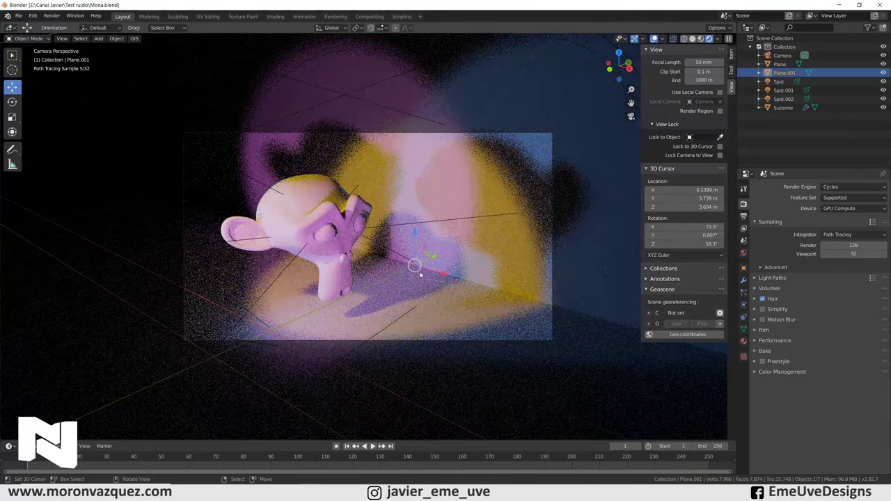
scroll(498, 252, "up", 1)
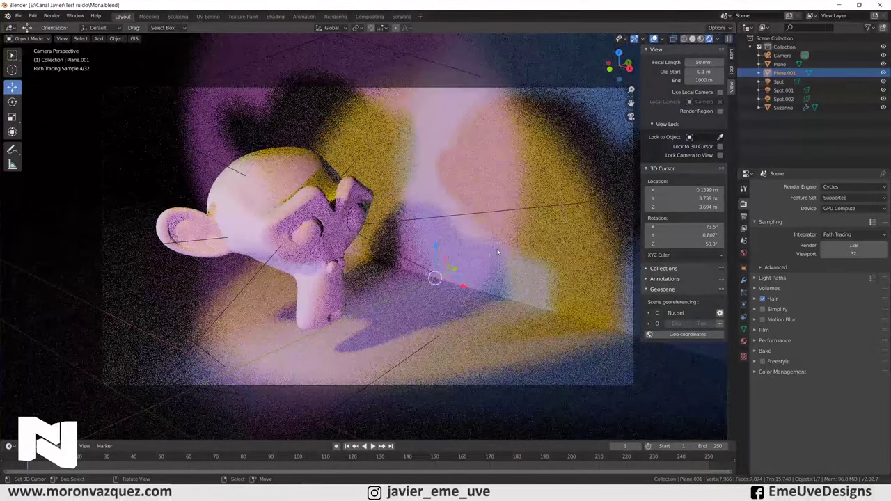
middle_click_drag(498, 252, 484, 243, "shift")
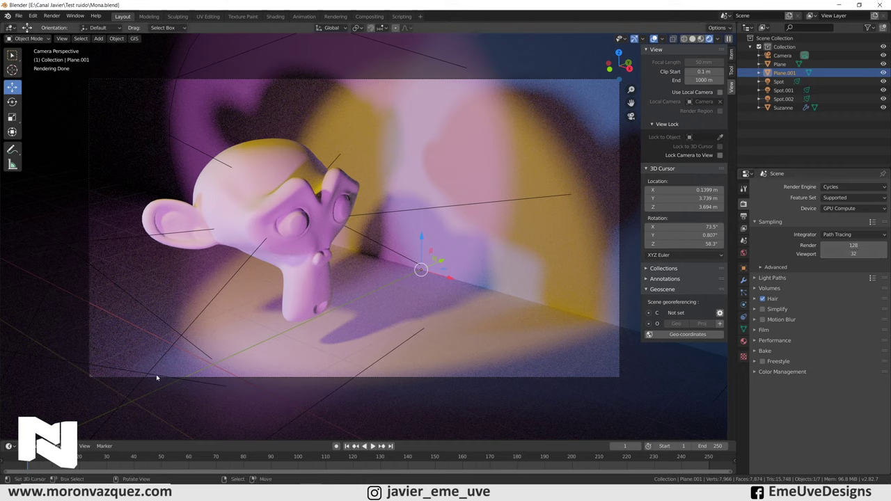
left_click(839, 254)
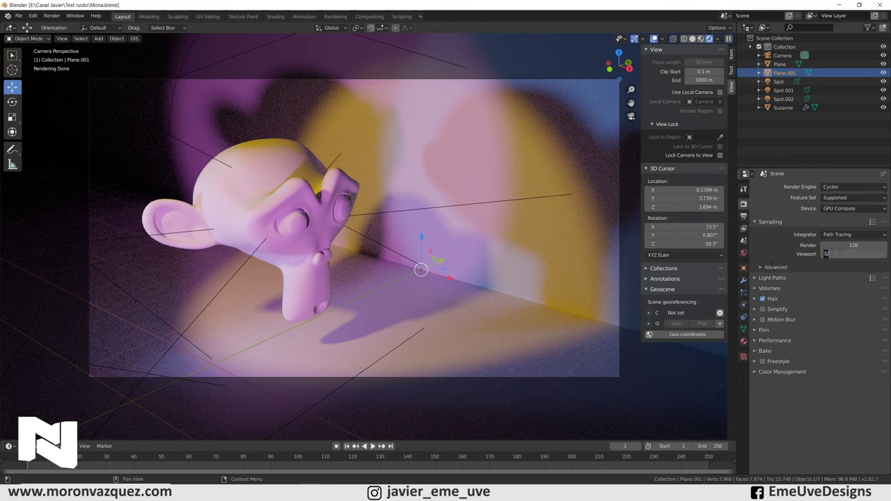
type("1")
key("Return")
key("KP_0")
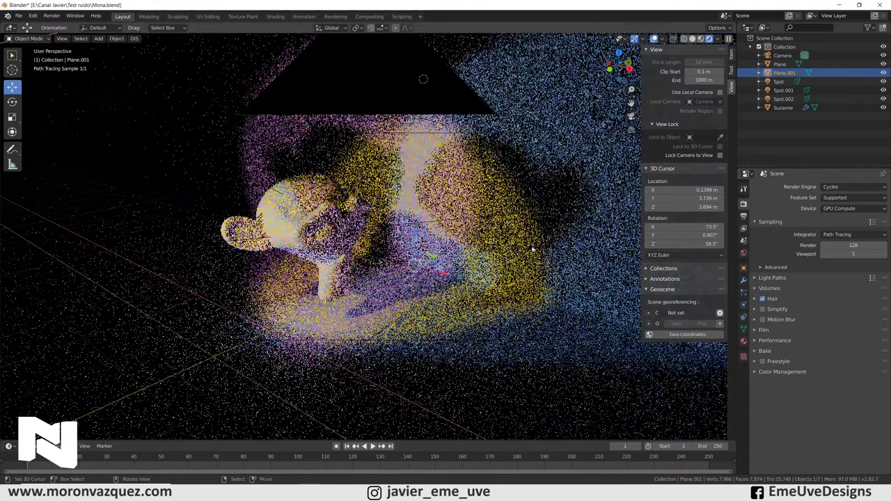
key("KP_0")
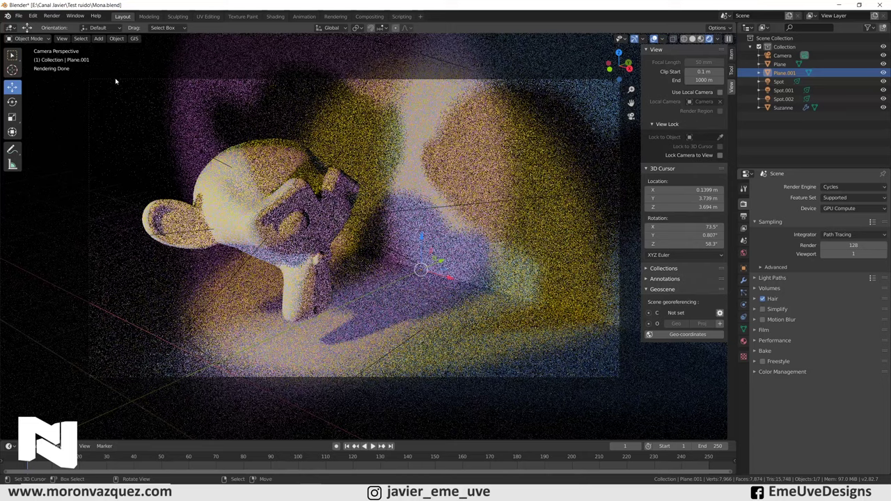
left_click(856, 254)
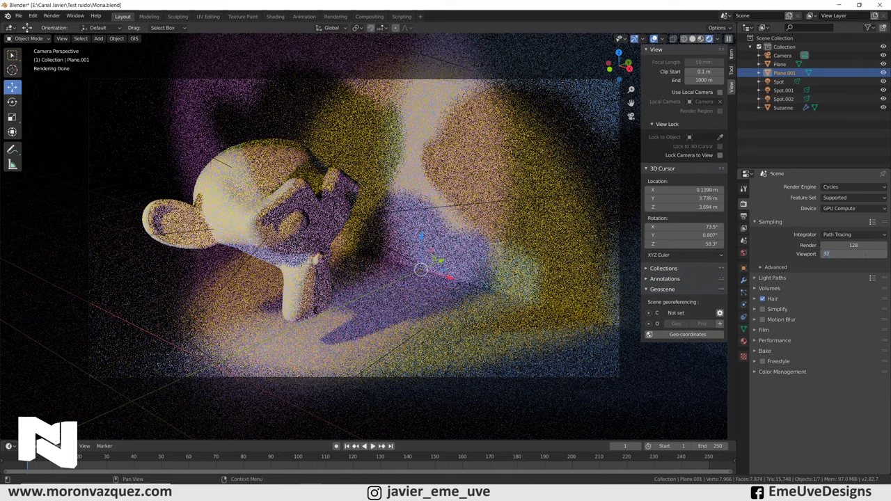
key("Return")
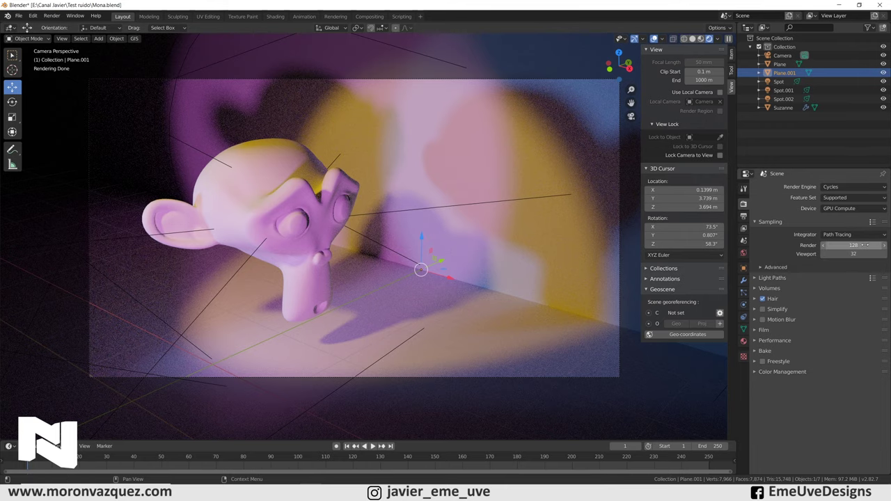
Render the current frame as a 128-sample still image with Render Image
left_click(51, 15)
left_click(64, 26)
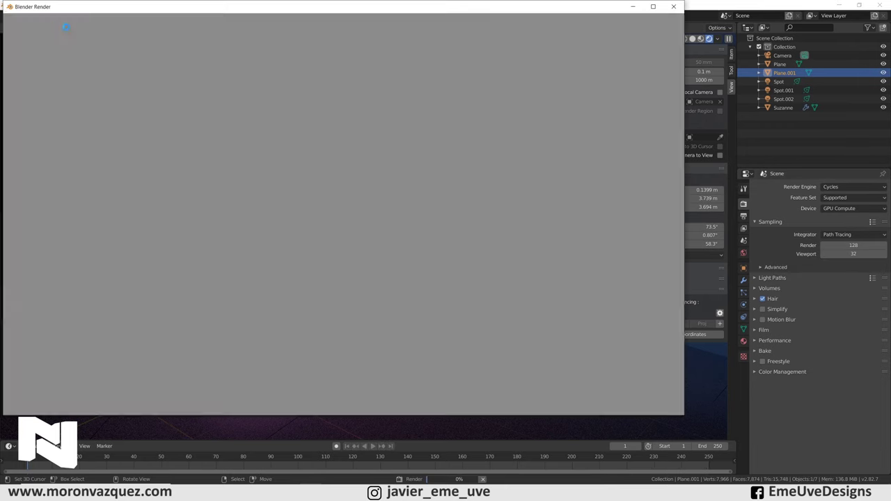
left_click_drag(336, 2, 389, 11)
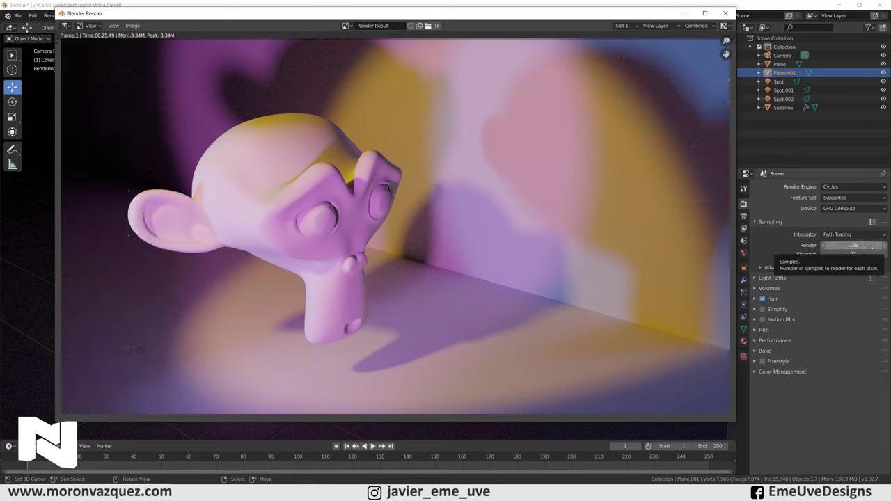
Set the Cycles Render samples to 250
left_click(869, 247)
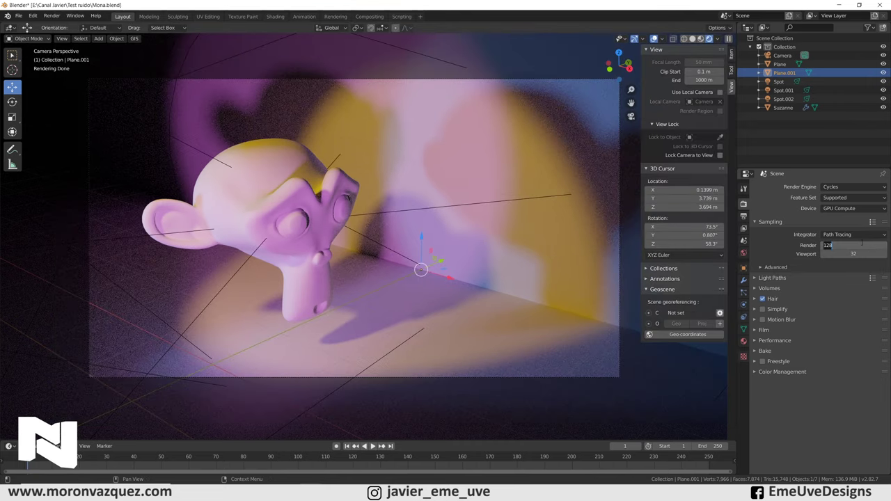
type("250")
key("Return")
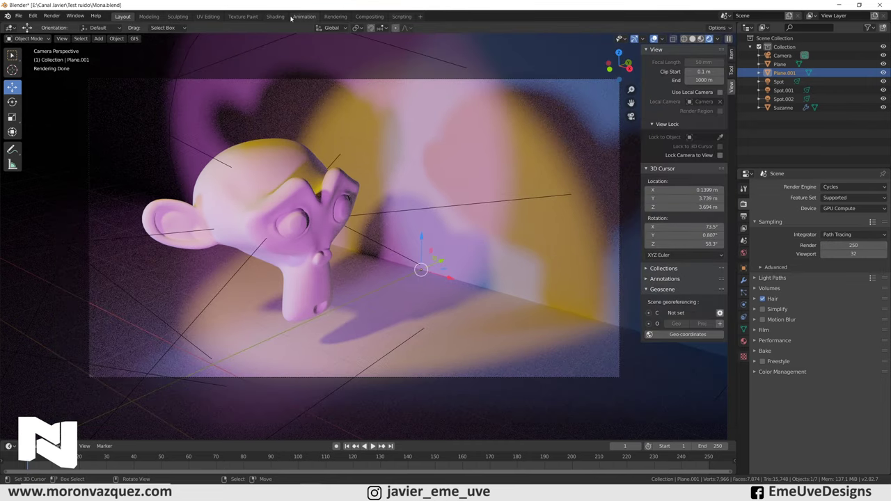
Render the still image again at 250 samples
left_click(51, 16)
left_click(70, 26)
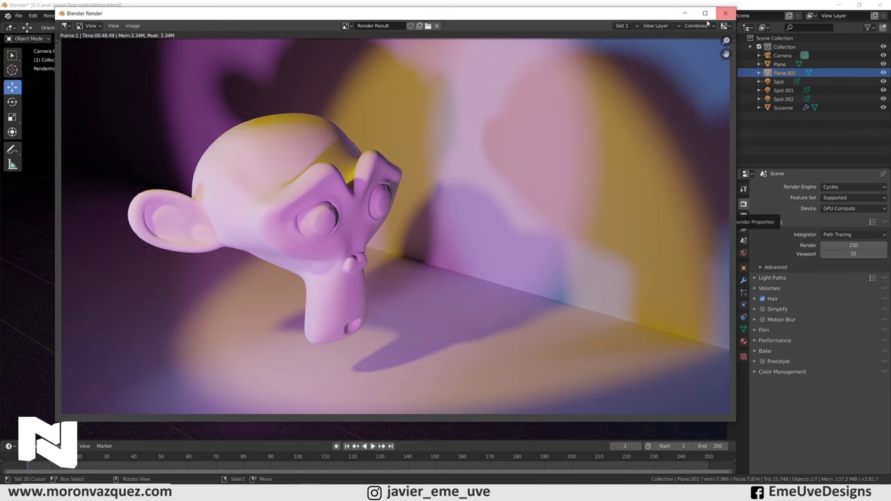
left_click_drag(621, 16, 598, 23)
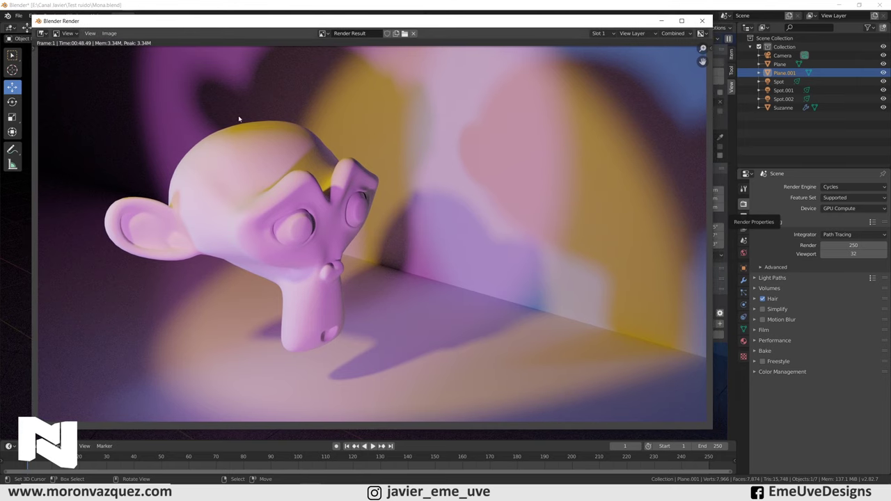
Close the render window and set the Render samples to 20
left_click(701, 20)
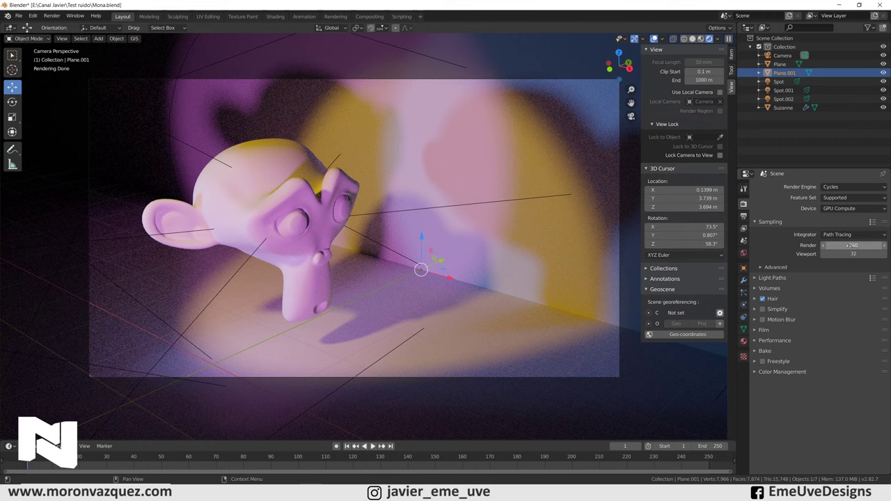
left_click_drag(854, 245, 858, 242)
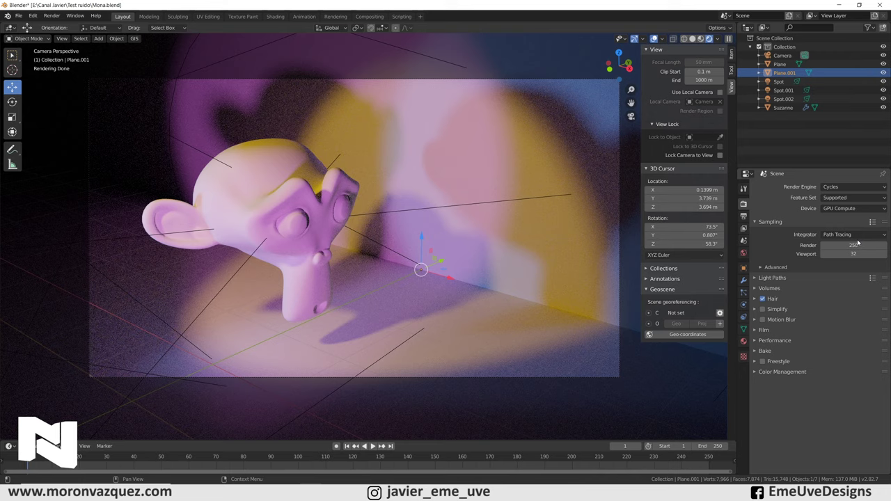
left_click(858, 243)
type("20")
key("Return")
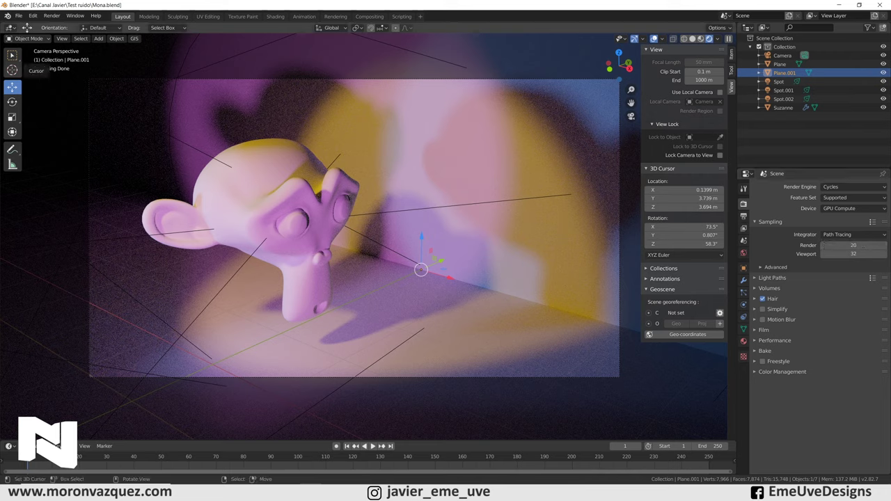
left_click(51, 16)
Render a 20-sample still, cancelling the accidental animation render, then close the render window
left_click(58, 33)
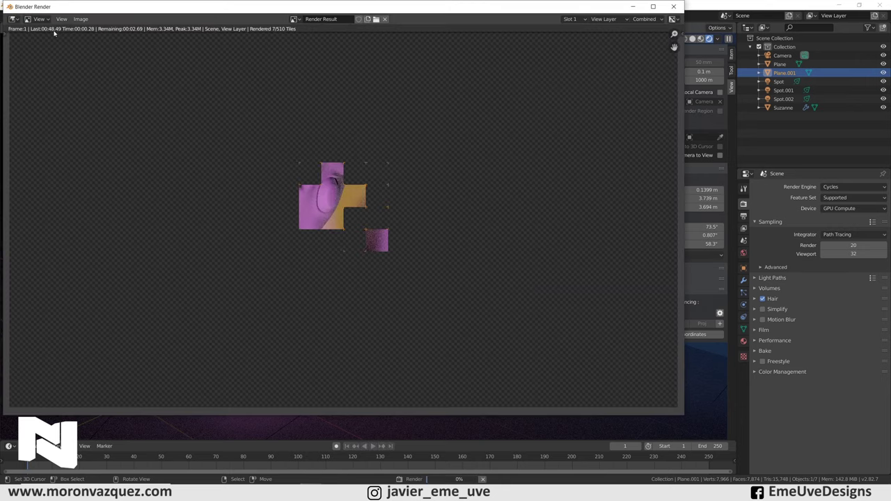
key("Escape")
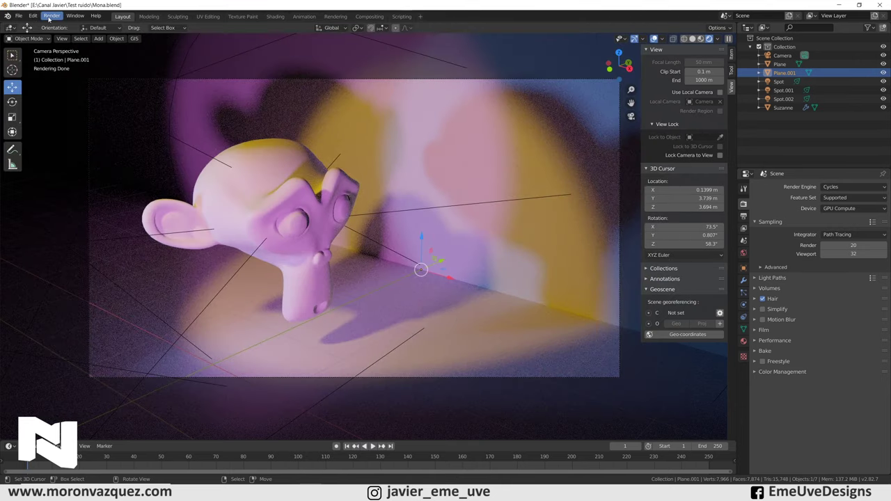
left_click(51, 15)
left_click(57, 25)
scroll(426, 174, "up", 3)
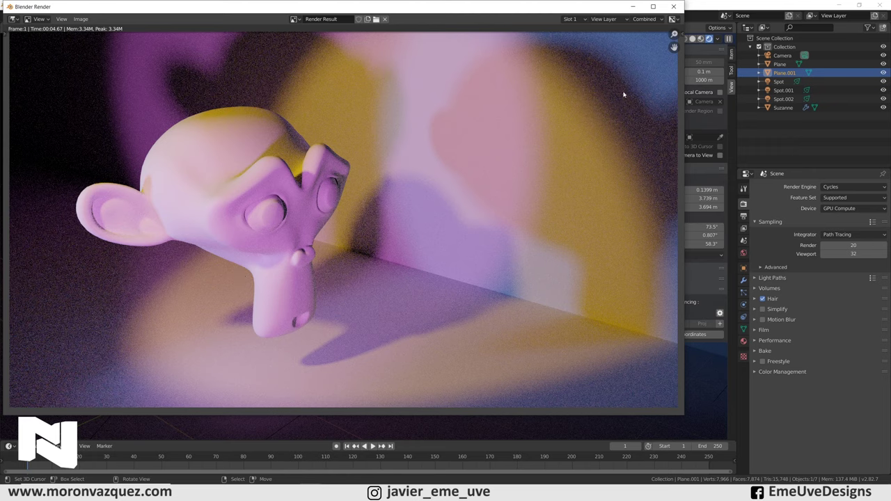
left_click(677, 7)
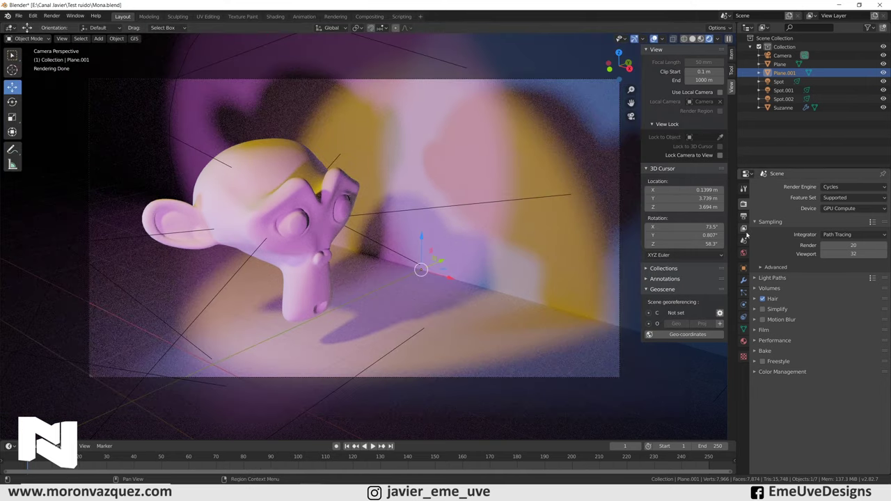
Enable Denoising in the View Layer properties
left_click(743, 230)
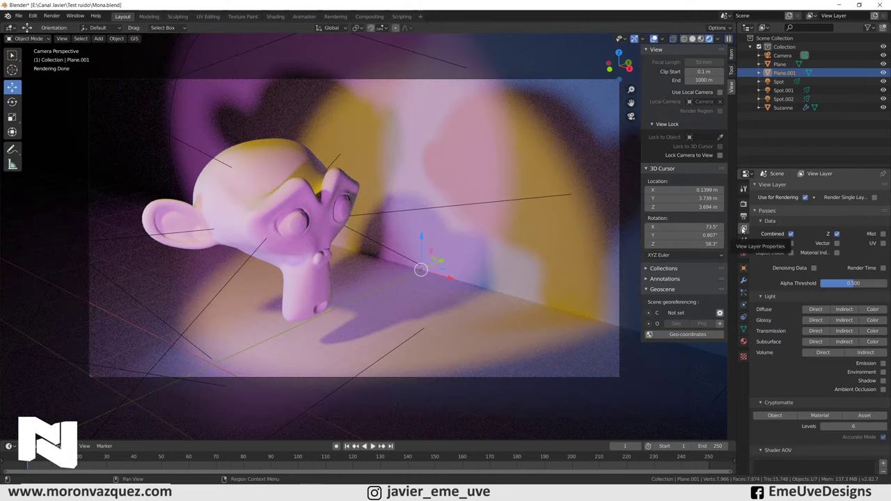
scroll(797, 295, "down", 2)
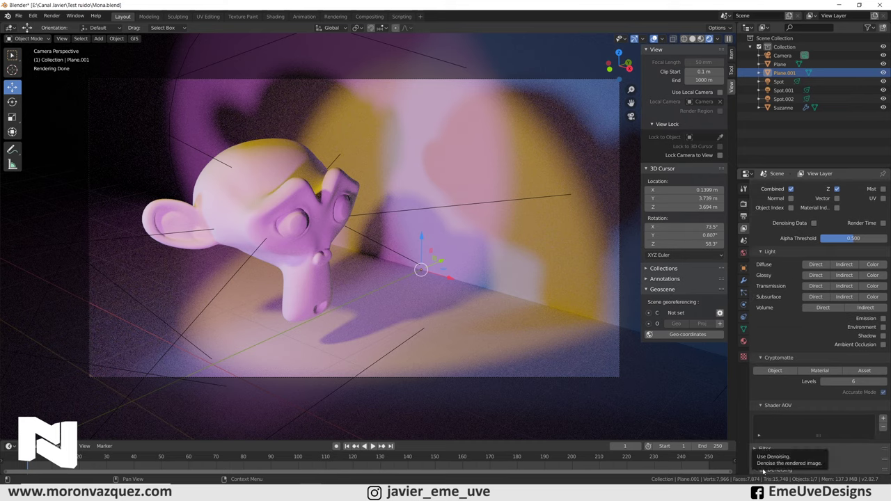
left_click(763, 470)
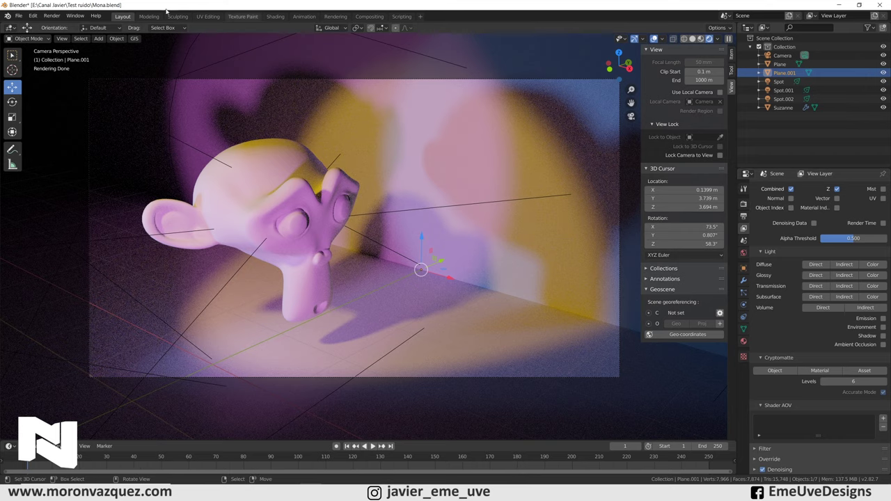
Render the denoised still and bring the main Blender window back in front
left_click(51, 15)
left_click(55, 25)
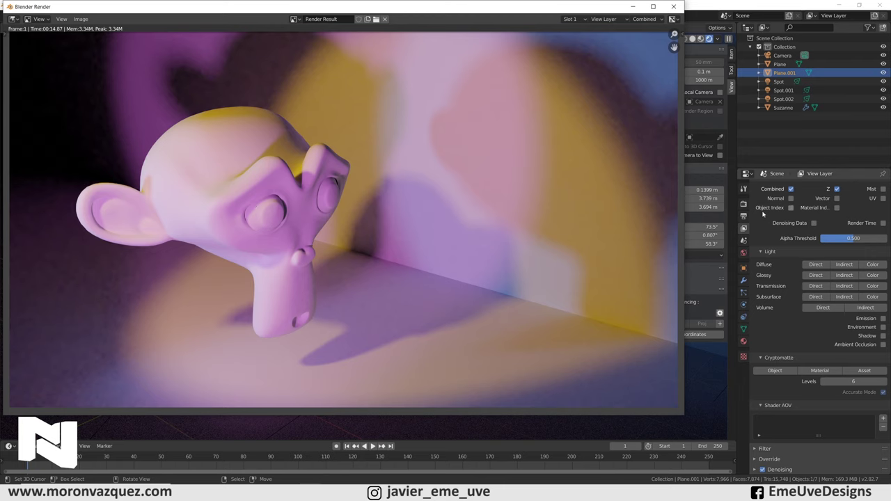
left_click(743, 217)
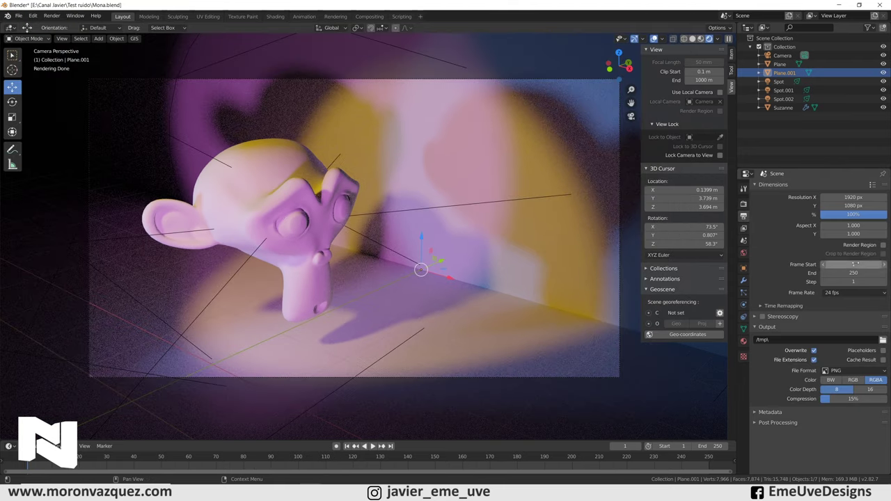
Turn off Denoising in the View Layer properties
left_click(743, 203)
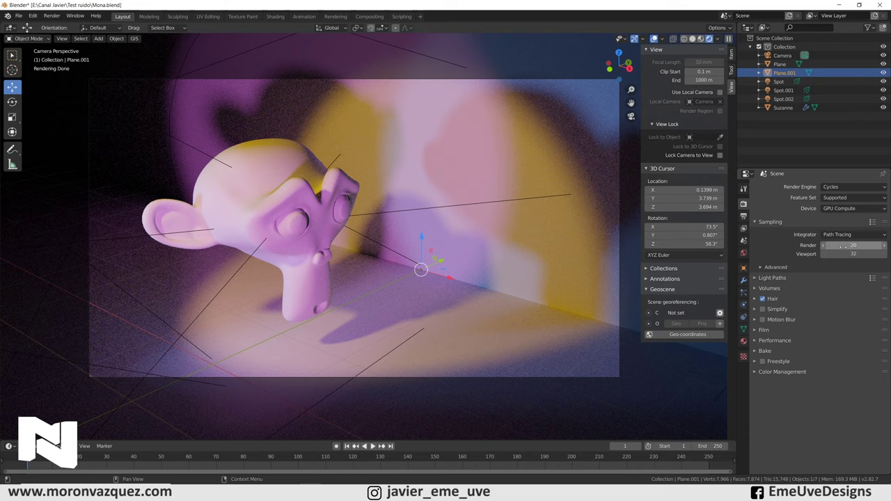
left_click(743, 228)
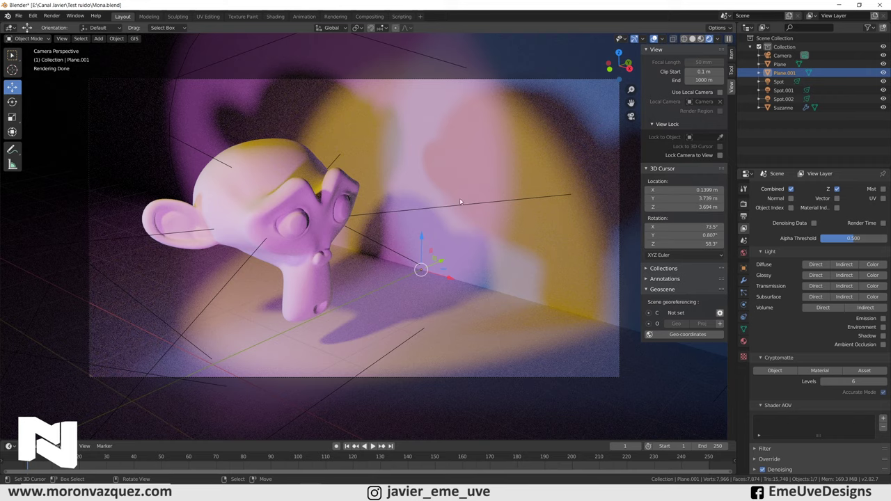
left_click(762, 470)
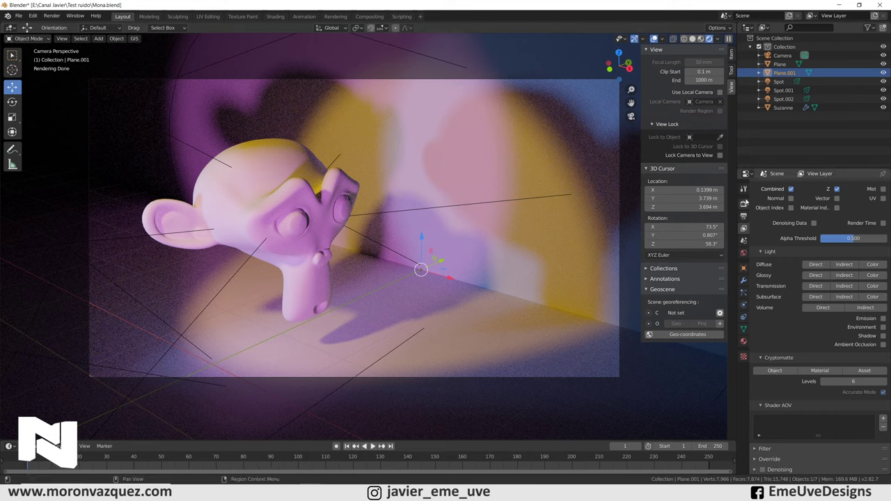
Change the Render samples from 20 to 10 in the Sampling panel
left_click(744, 204)
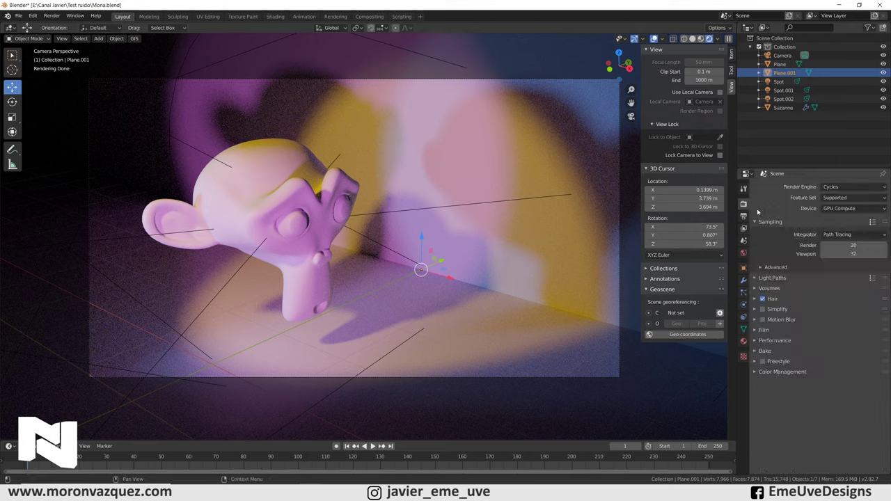
left_click(845, 246)
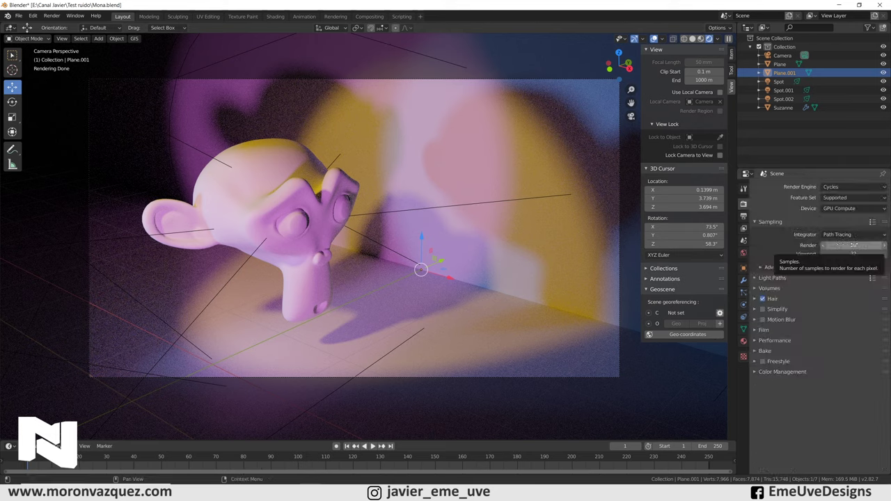
left_click(853, 245)
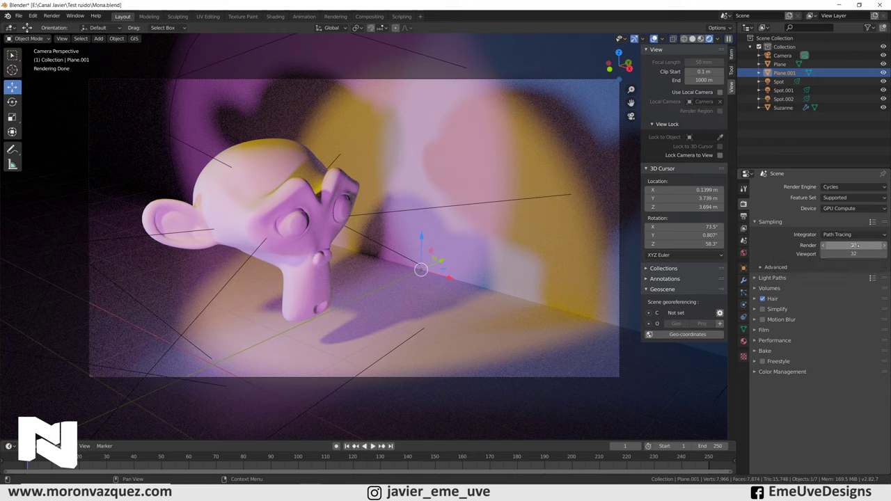
type("10")
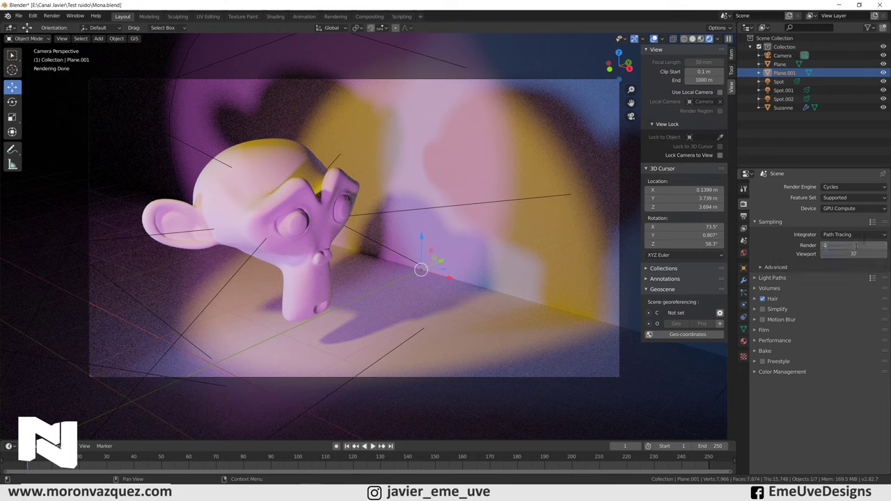
key("Return")
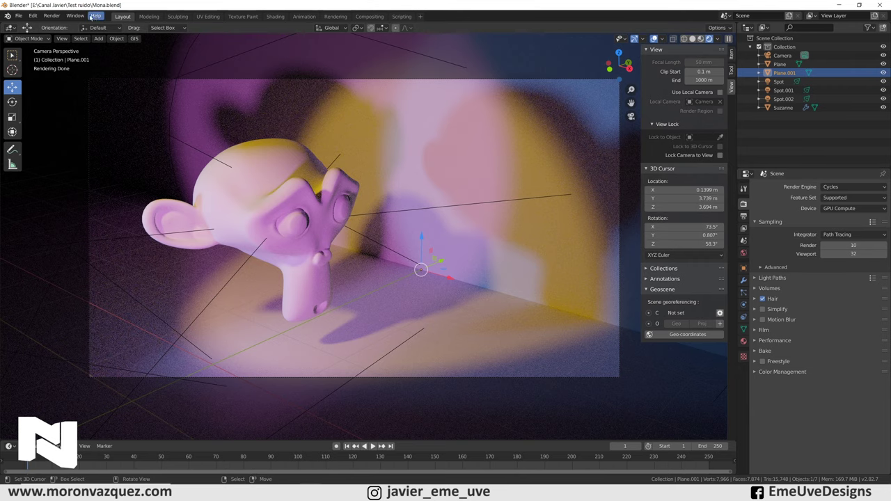
Render a 10-sample still and move the render window aside to compare it with the scene
left_click(51, 15)
left_click(58, 26)
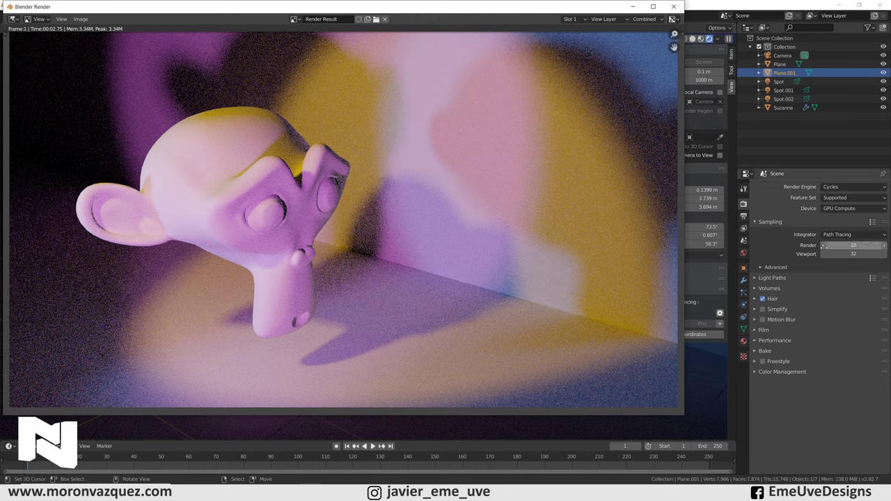
left_click_drag(330, 10, 365, 131)
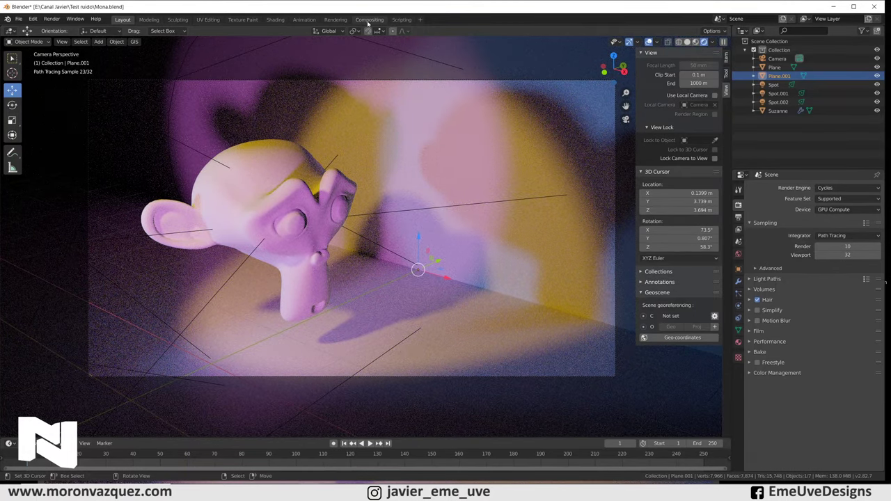
left_click(420, 20)
In the Compositing workspace, enable Use Nodes and spread Render Layers and Composite apart
left_click(365, 21)
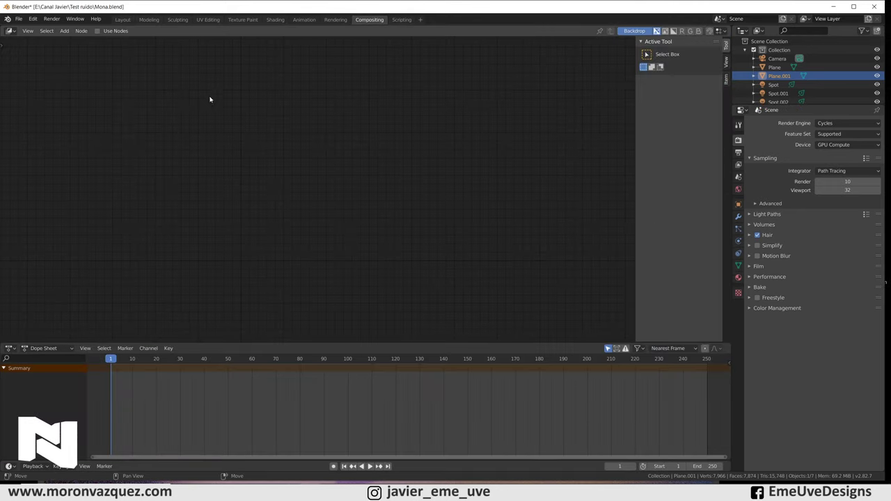
left_click(98, 32)
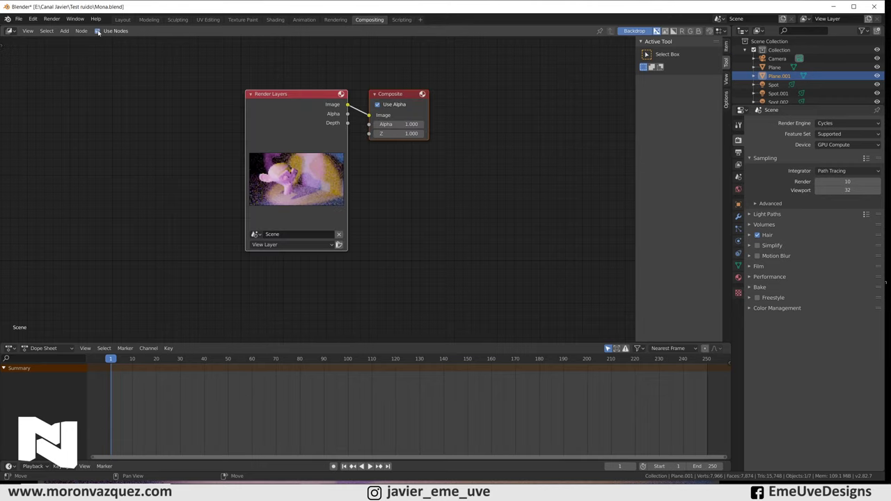
left_click_drag(285, 98, 325, 91)
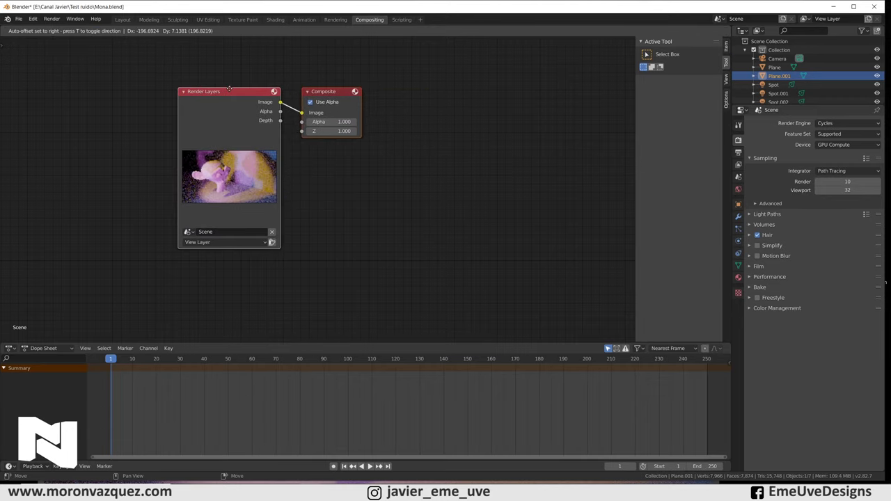
left_click_drag(325, 91, 455, 86)
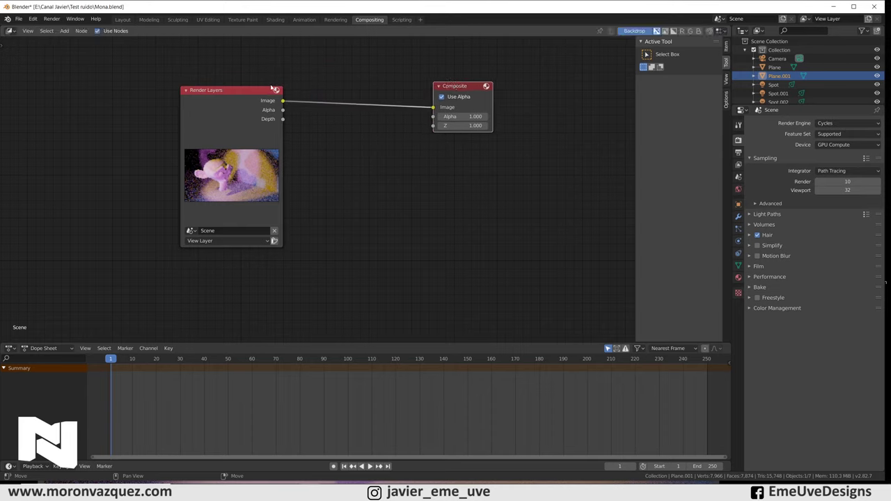
left_click_drag(230, 90, 165, 89)
left_click_drag(454, 88, 403, 88)
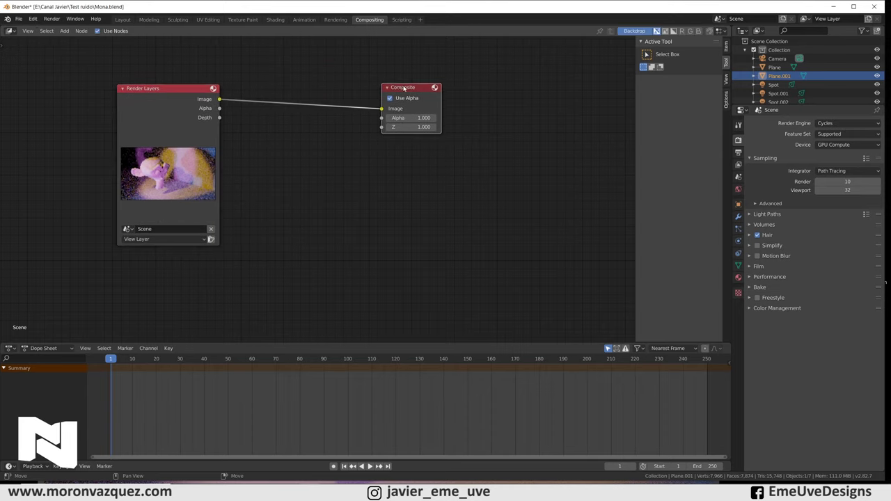
Turn on the Denoising Data pass in the View Layer properties
left_click(153, 88)
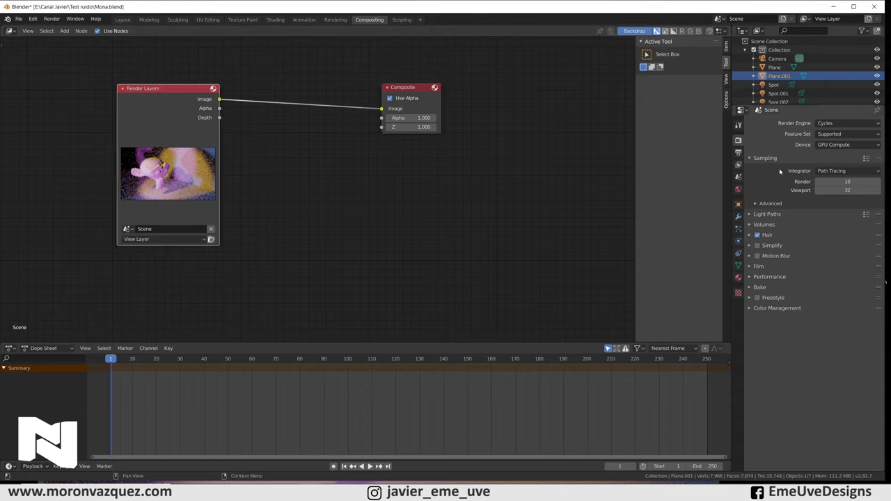
left_click(739, 164)
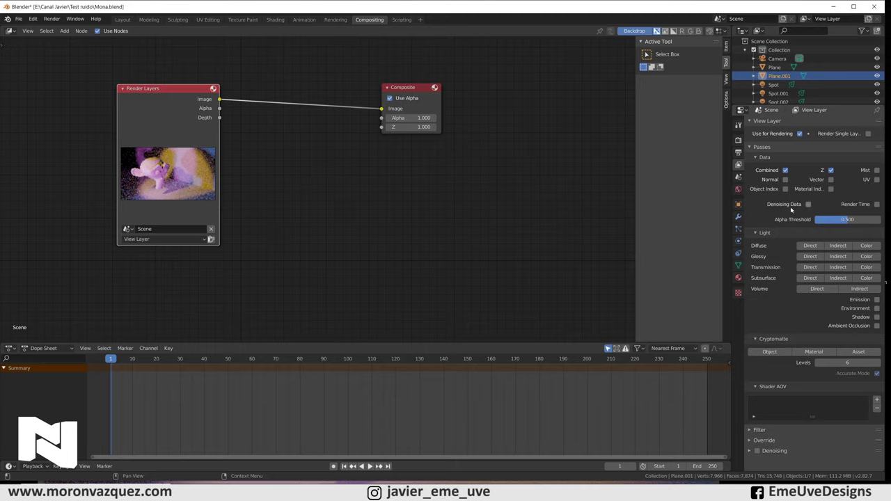
left_click(808, 204)
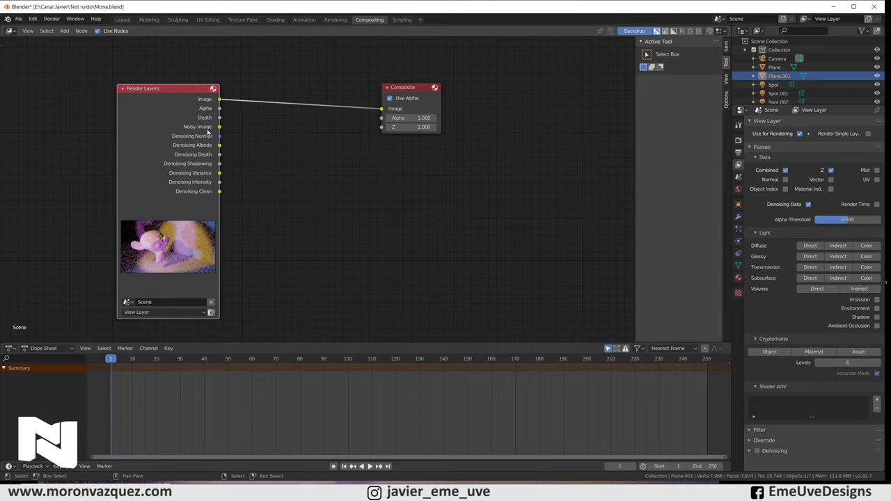
Make sure Denoising Data stays enabled and move the Composite node further right
left_click(808, 204)
left_click(808, 205)
left_click_drag(402, 95, 508, 98)
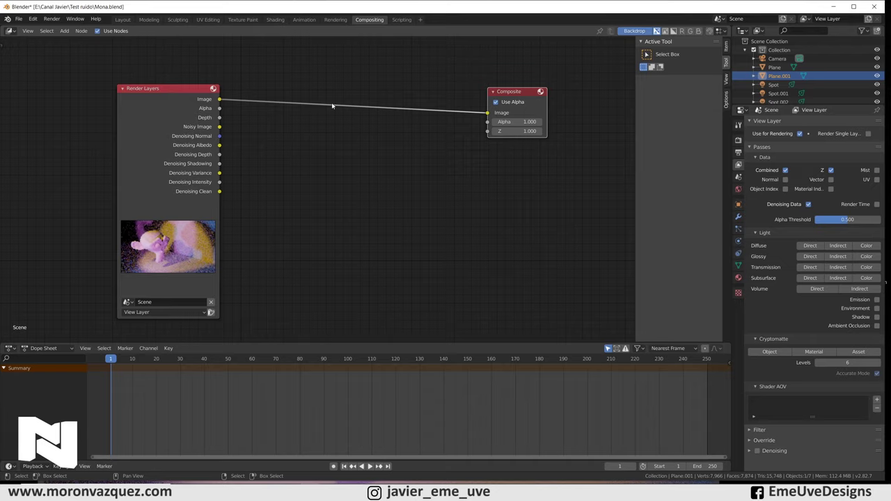
key("shift+a")
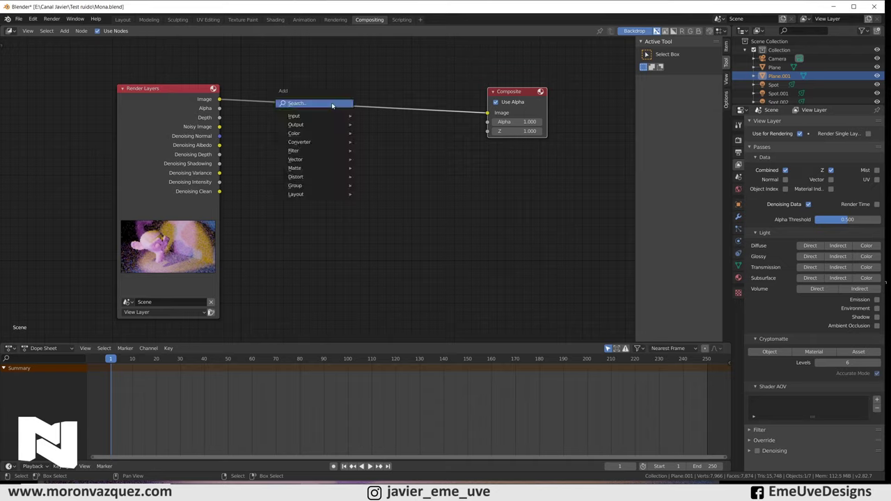
Insert a Denoise node on the link between Render Layers and Composite
left_click(332, 105)
type("denoi")
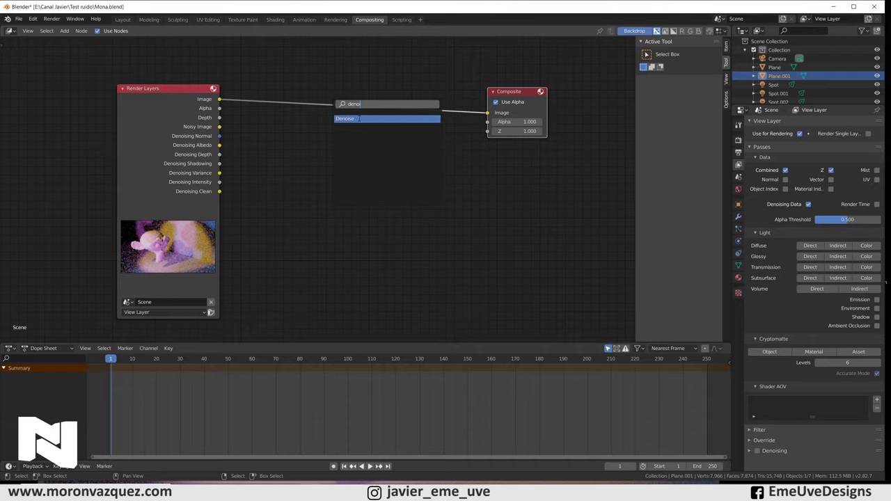
left_click(357, 119)
left_click(393, 96)
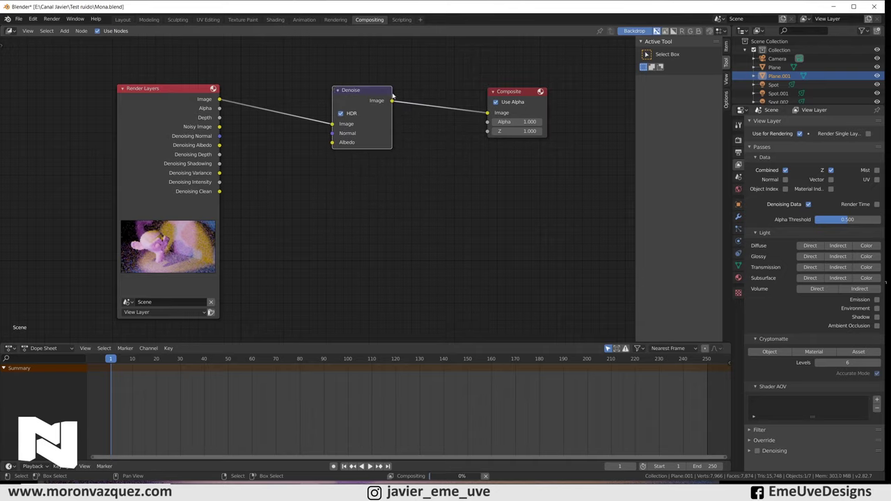
left_click_drag(368, 92, 354, 87)
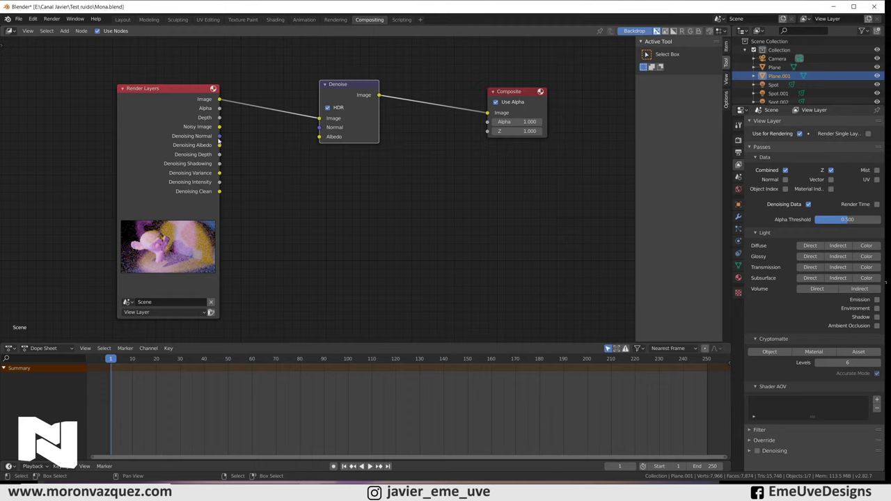
Connect Denoising Normal and Denoising Albedo to the Denoise node, then tidy the node positions
left_click_drag(219, 137, 320, 128)
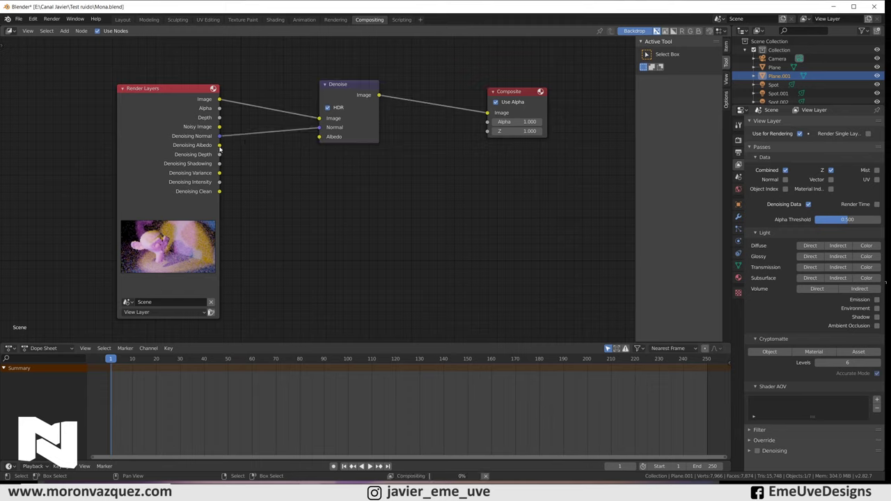
left_click_drag(220, 145, 320, 136)
left_click_drag(353, 88, 329, 85)
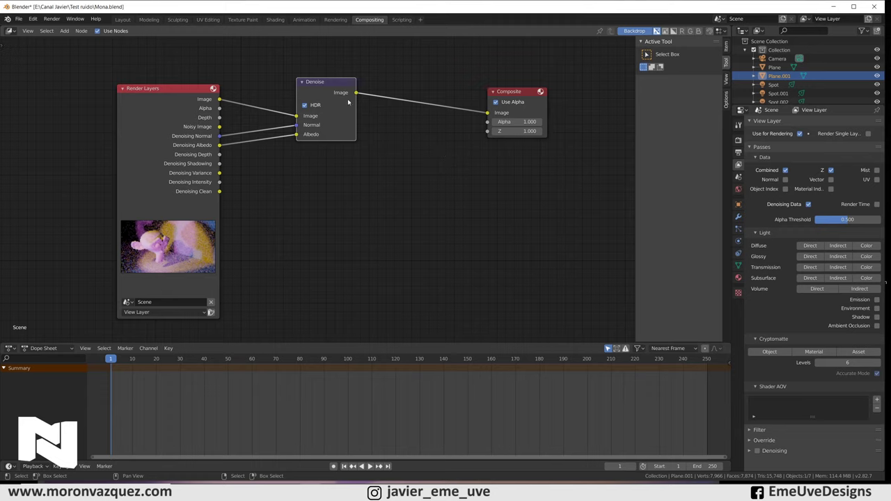
left_click_drag(519, 91, 516, 93)
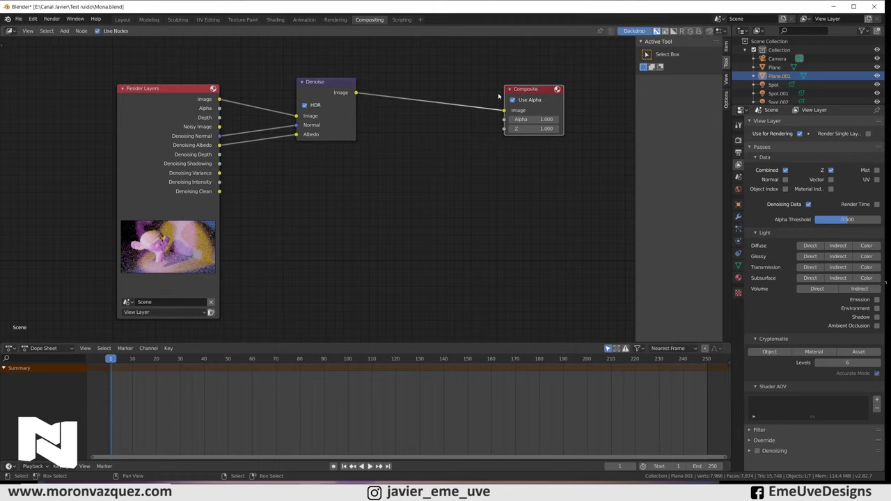
key("shift+a")
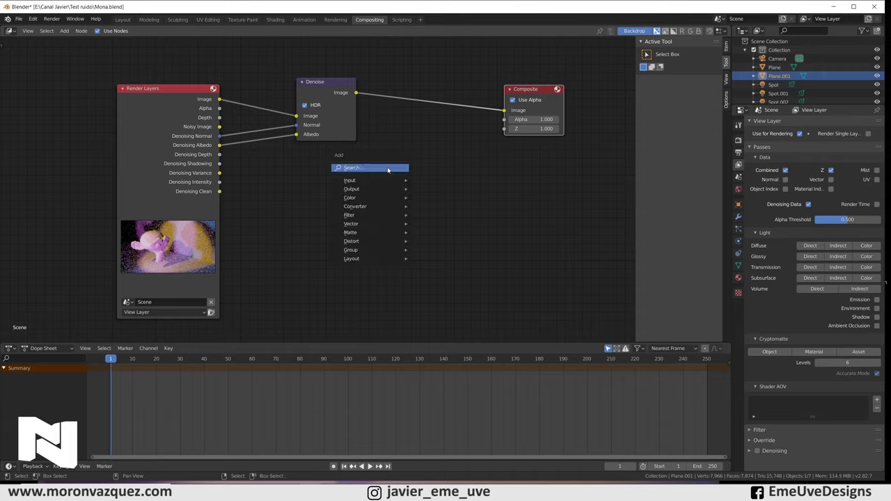
Add a Viewer node below Composite, fed by the Denoise node's Image output
left_click(388, 169)
type("view")
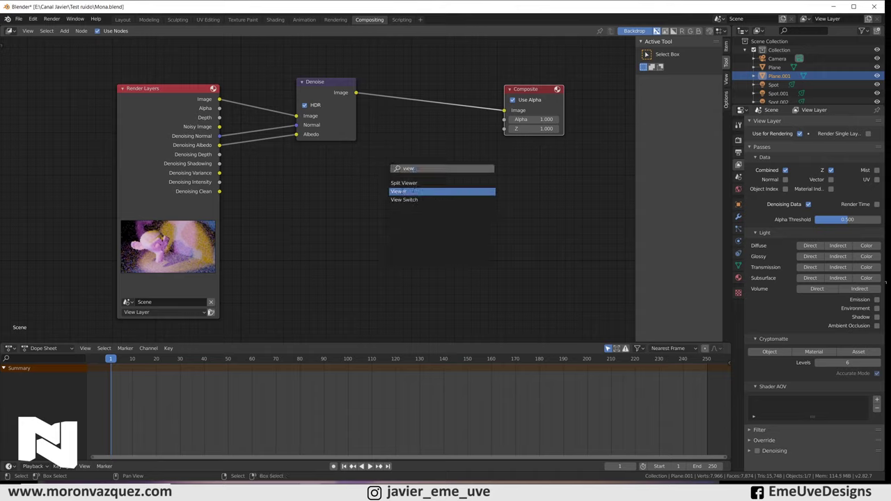
left_click(403, 191)
left_click(438, 149)
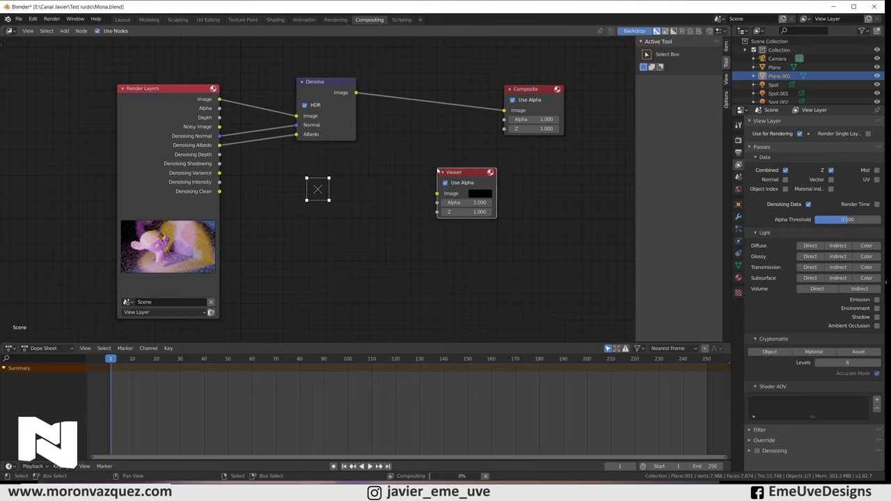
left_click_drag(356, 93, 436, 194)
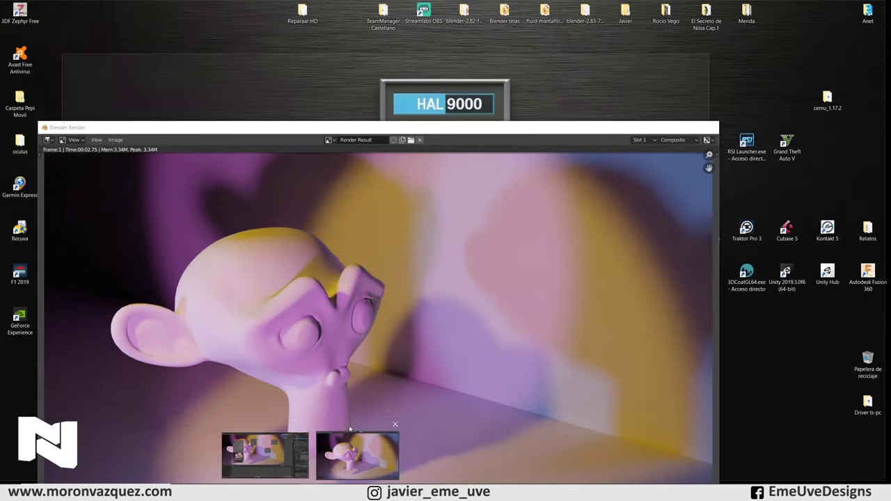
left_click(355, 445)
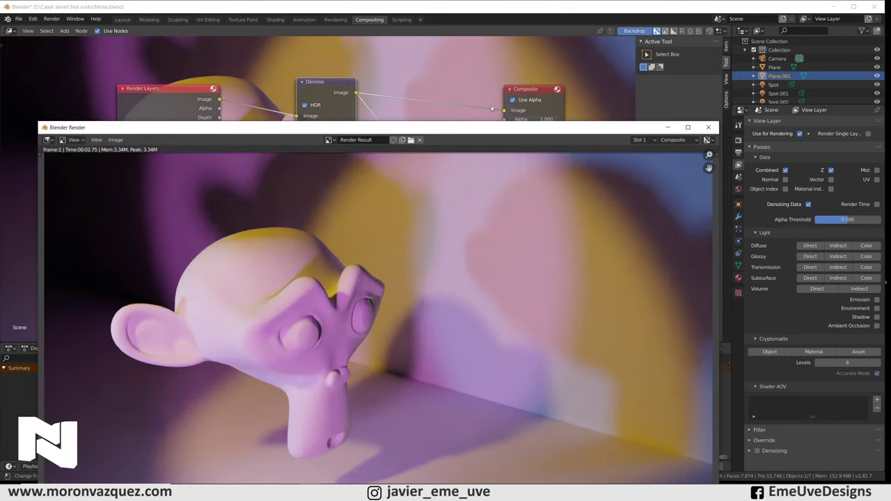
left_click_drag(454, 129, 446, 37)
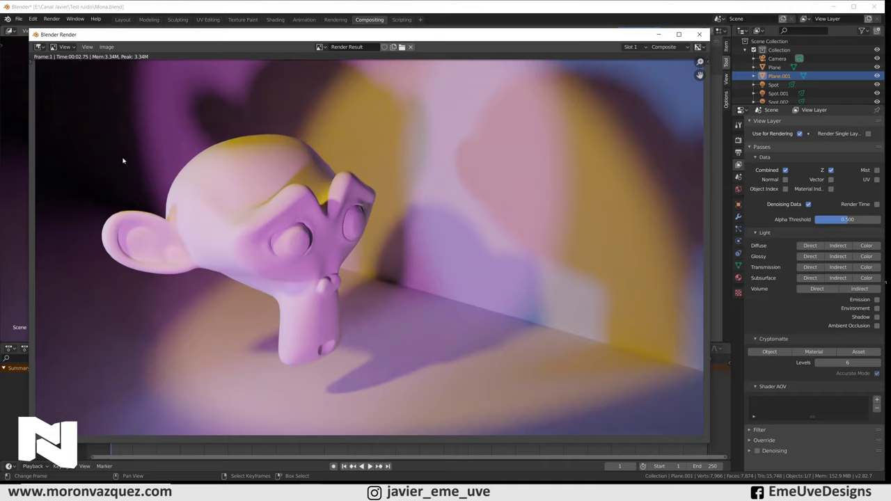
left_click_drag(186, 35, 172, 28)
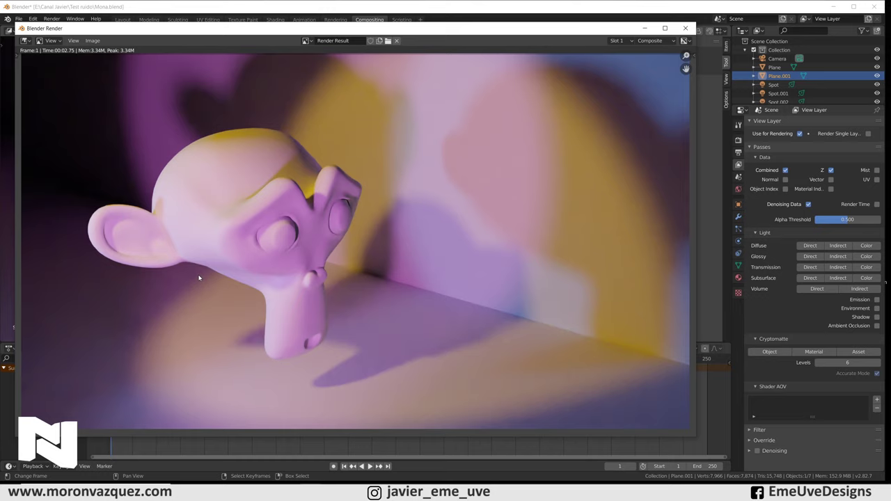
left_click(685, 28)
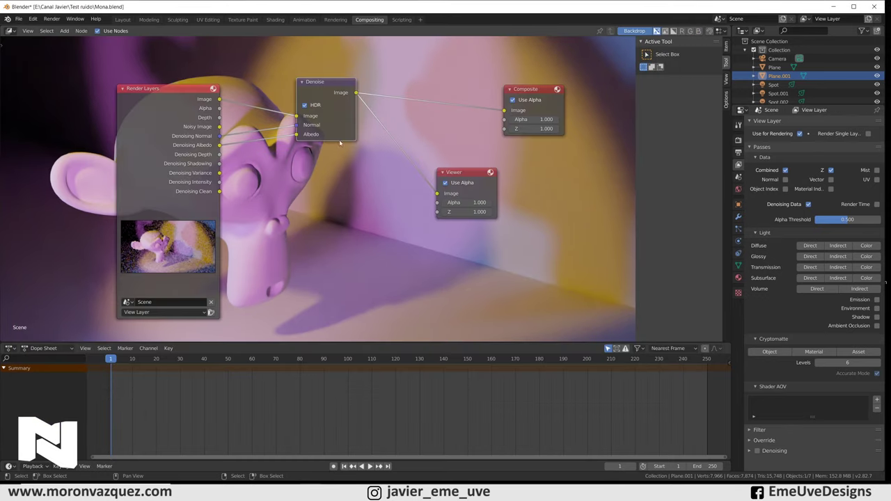
left_click(122, 20)
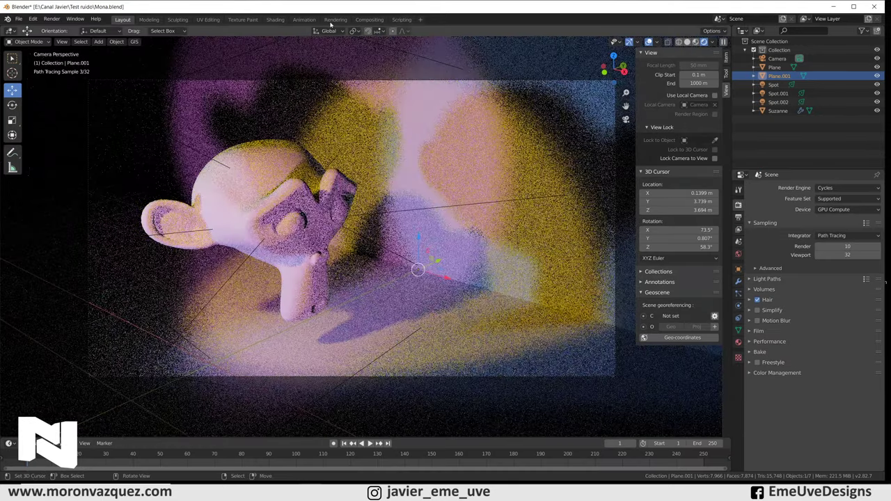
left_click(369, 20)
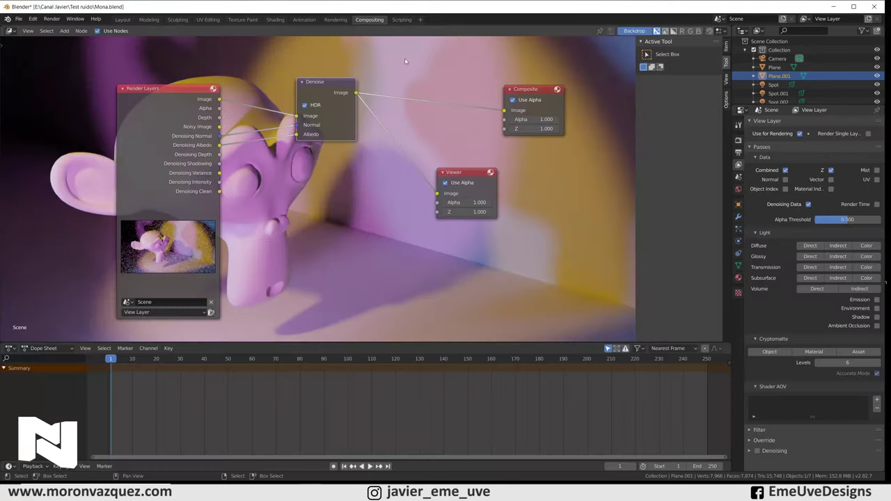
left_click(123, 20)
left_click(369, 19)
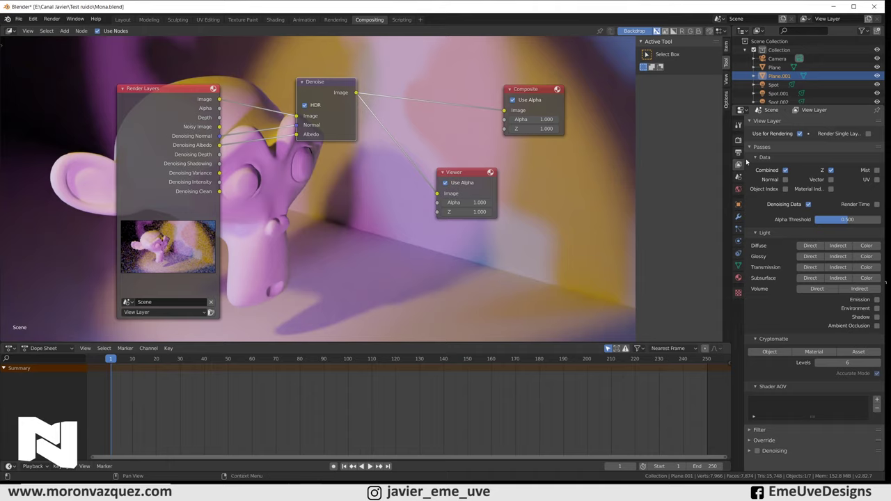
left_click(738, 140)
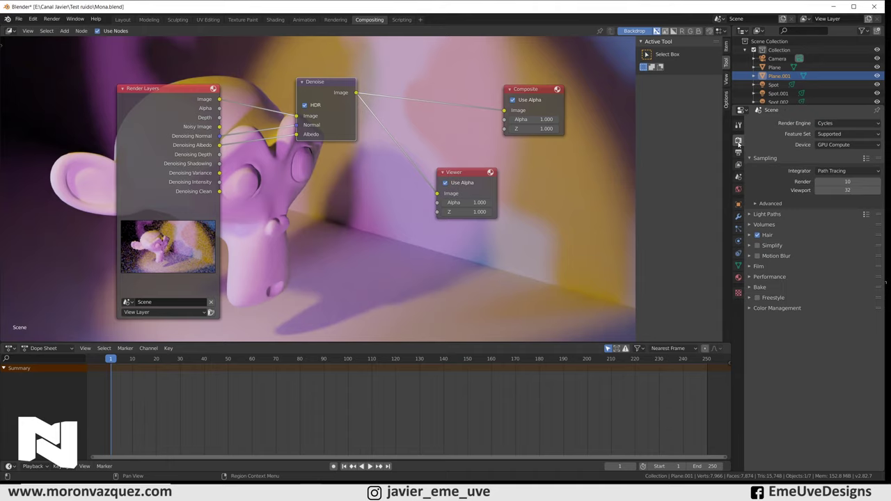
Set the Cycles render samples to 1
left_click(839, 182)
type("1")
key("Return")
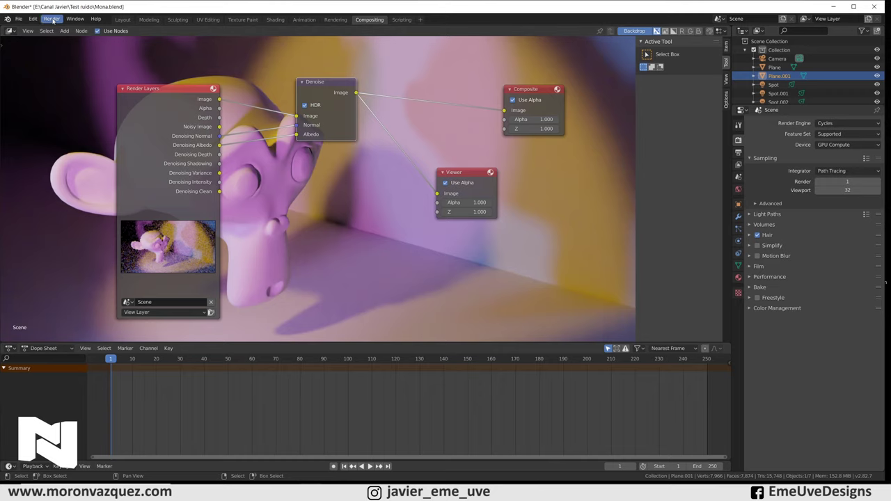
Render Suzanne at 1 sample, then close the render window
left_click(52, 20)
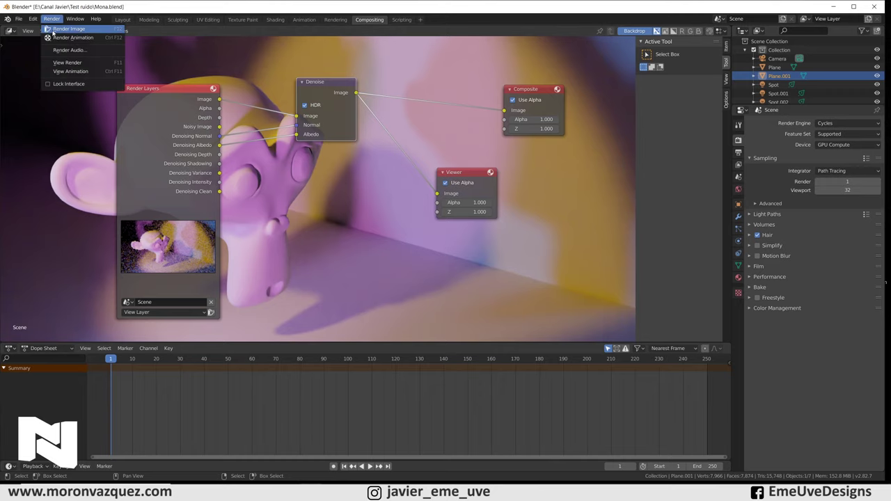
left_click(55, 30)
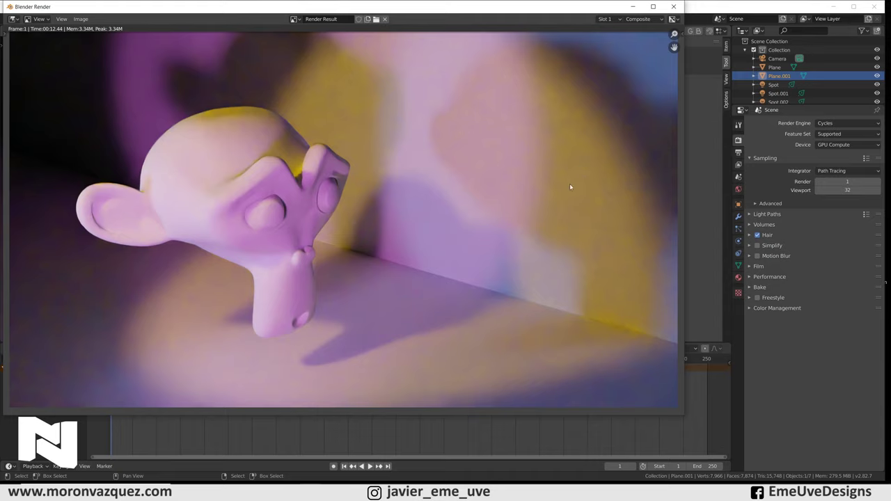
left_click_drag(849, 181, 416, 214)
left_click(673, 7)
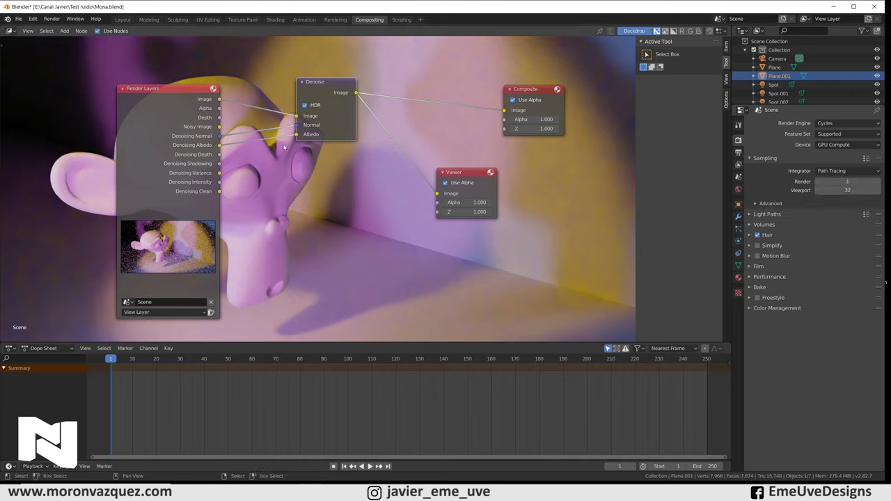
Set the Cycles render samples to 50
left_click(844, 180)
type("50")
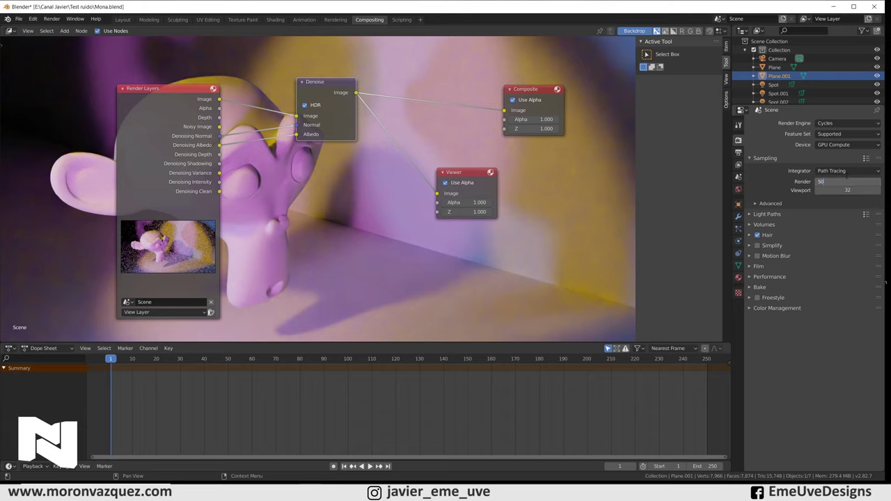
key("Return")
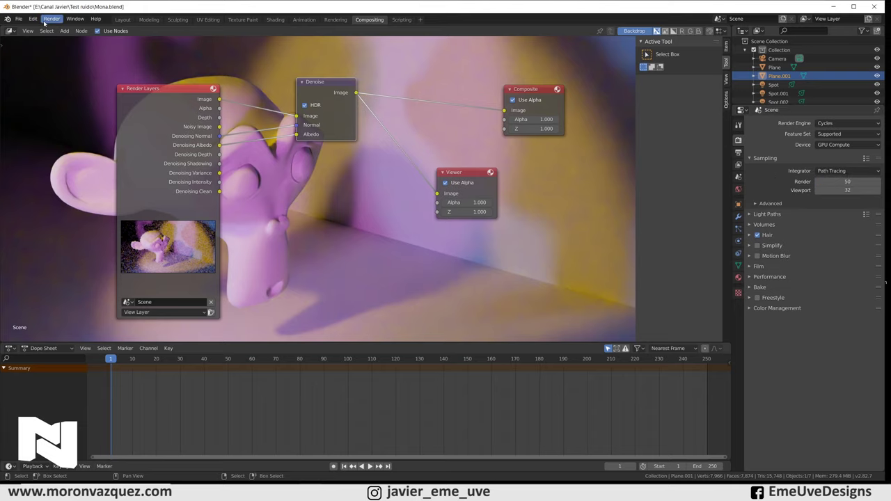
Render Suzanne at 50 samples, then close the render window
left_click(51, 19)
left_click(67, 28)
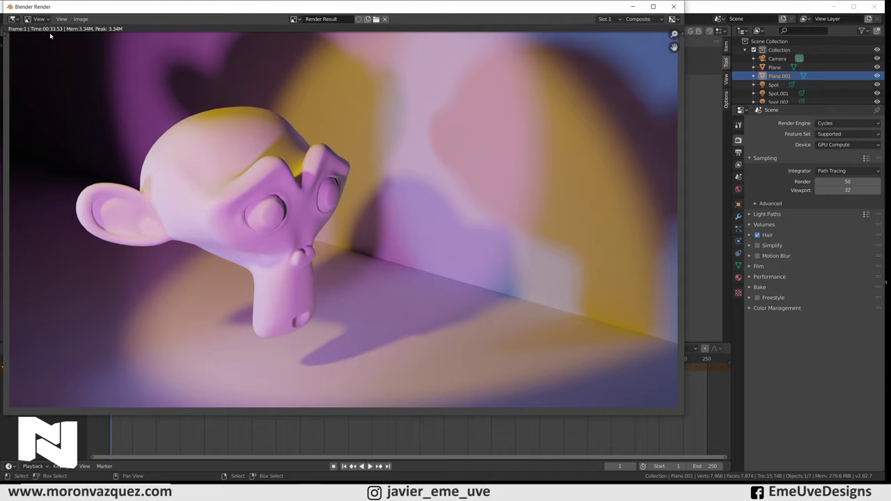
left_click(673, 7)
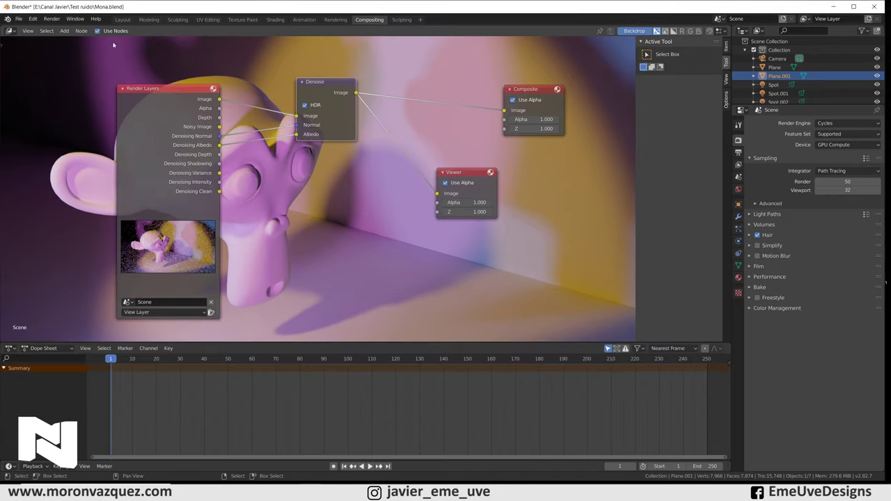
Render the 50-sample image again, close the render window, and shift Render Layers left
left_click(56, 19)
left_click(53, 28)
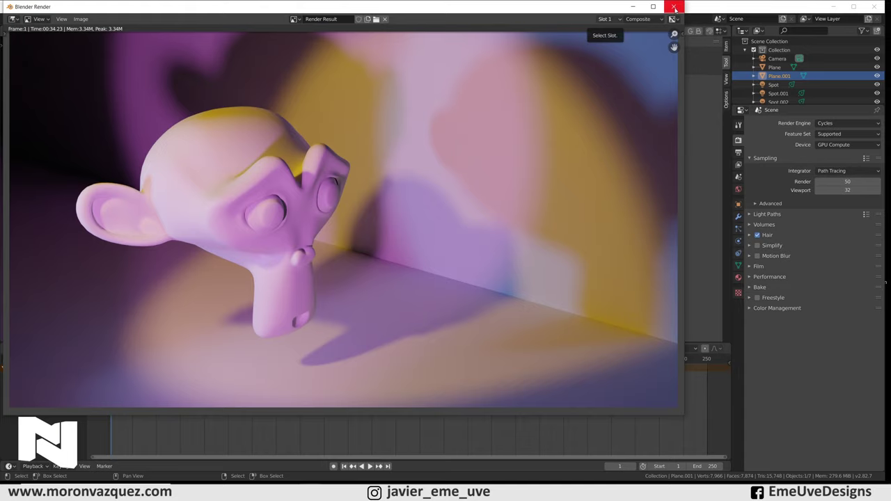
left_click(673, 7)
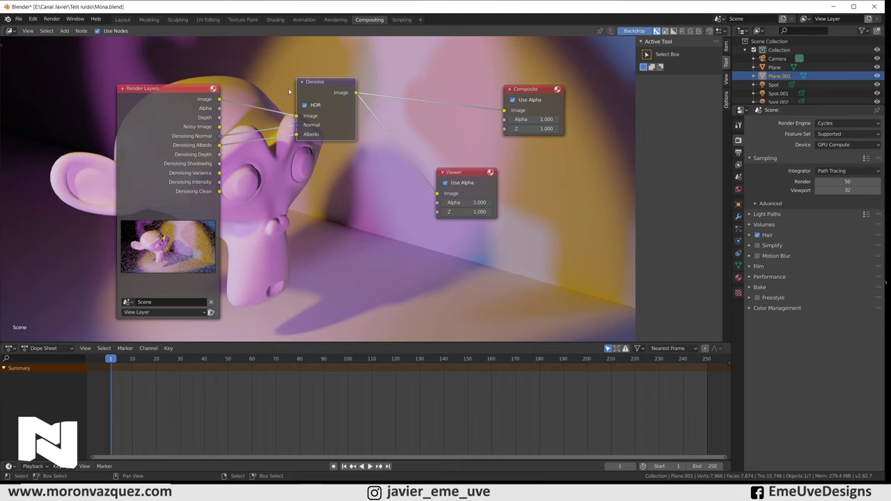
left_click_drag(181, 88, 94, 80)
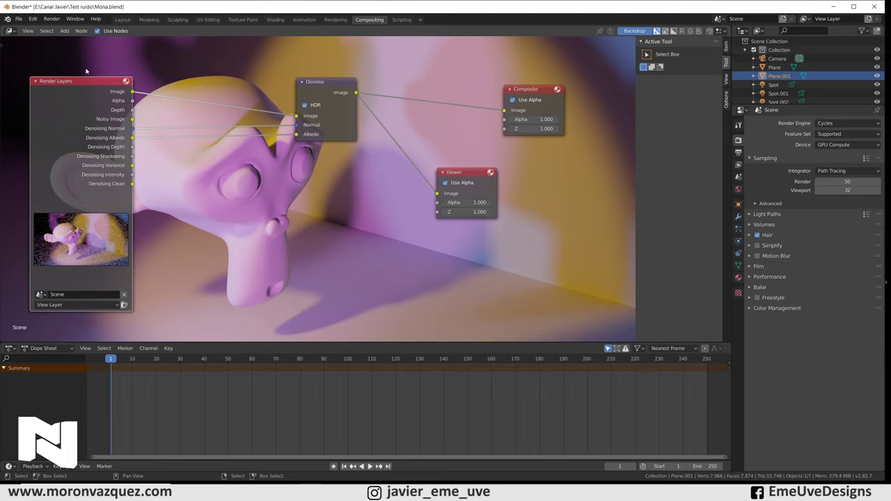
Move Render Layers back toward Denoise and show the View Layer passes
left_click_drag(106, 78, 159, 75)
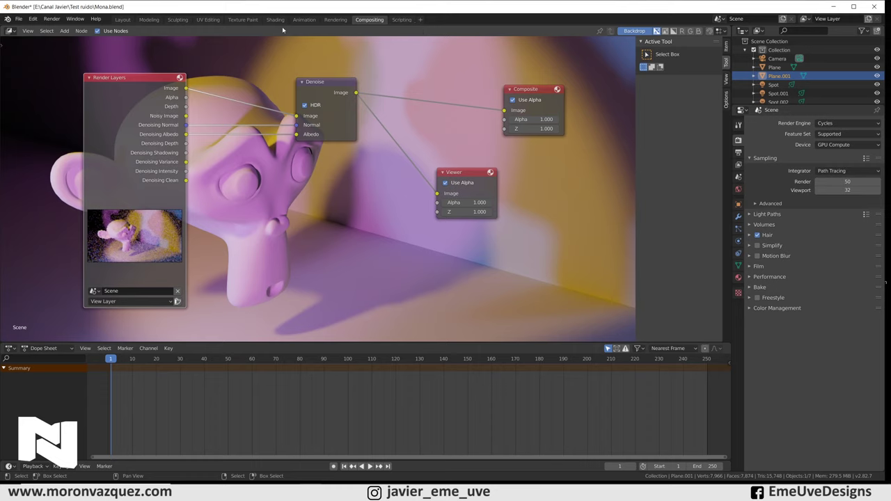
left_click_drag(146, 81, 156, 80)
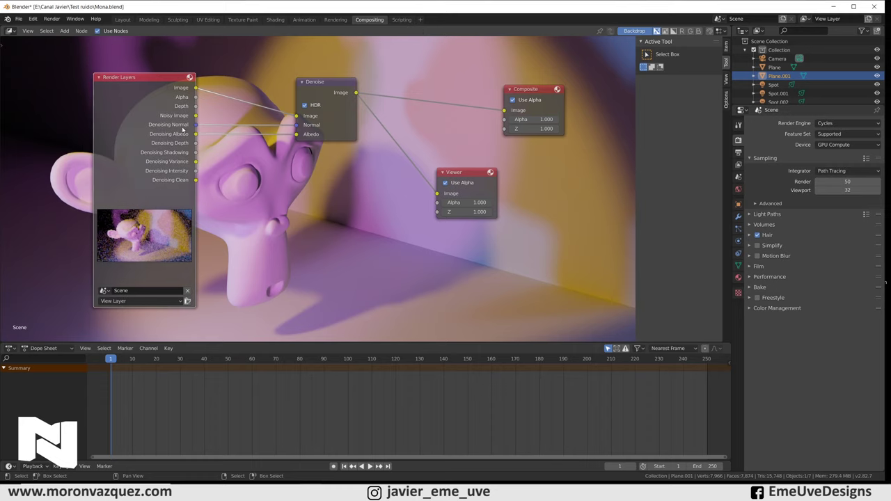
left_click(738, 166)
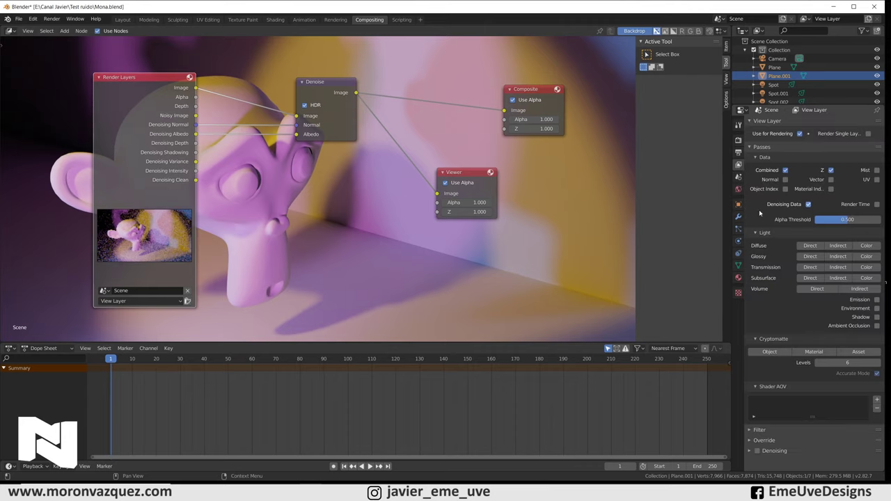